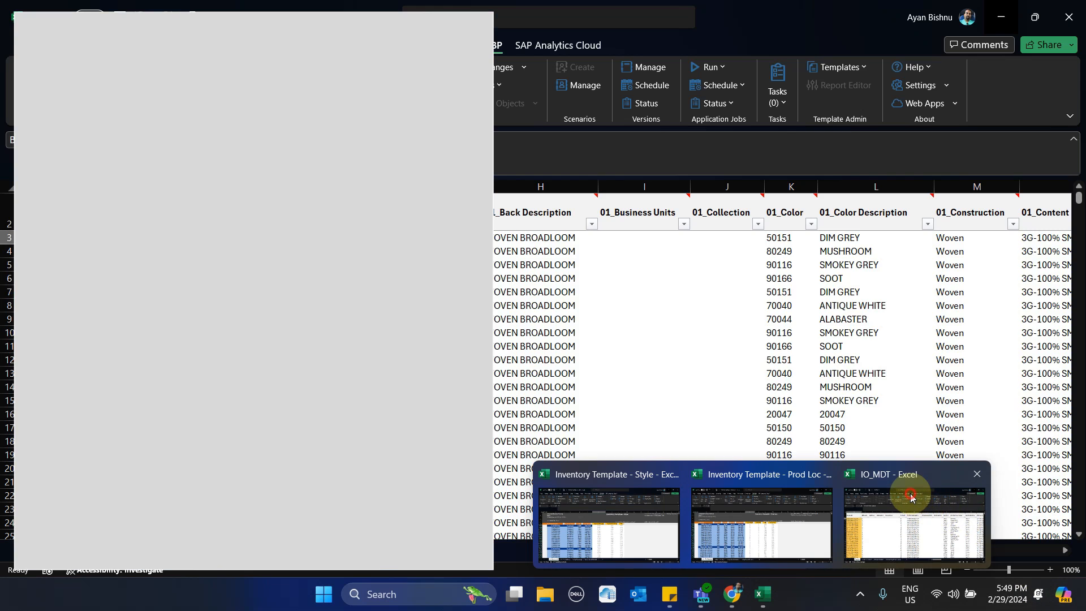
- Switch to the IO_MDT workbook in Excel and bring up the Stocking Node Type Indicator column on the Location Product sheet
click(916, 498)
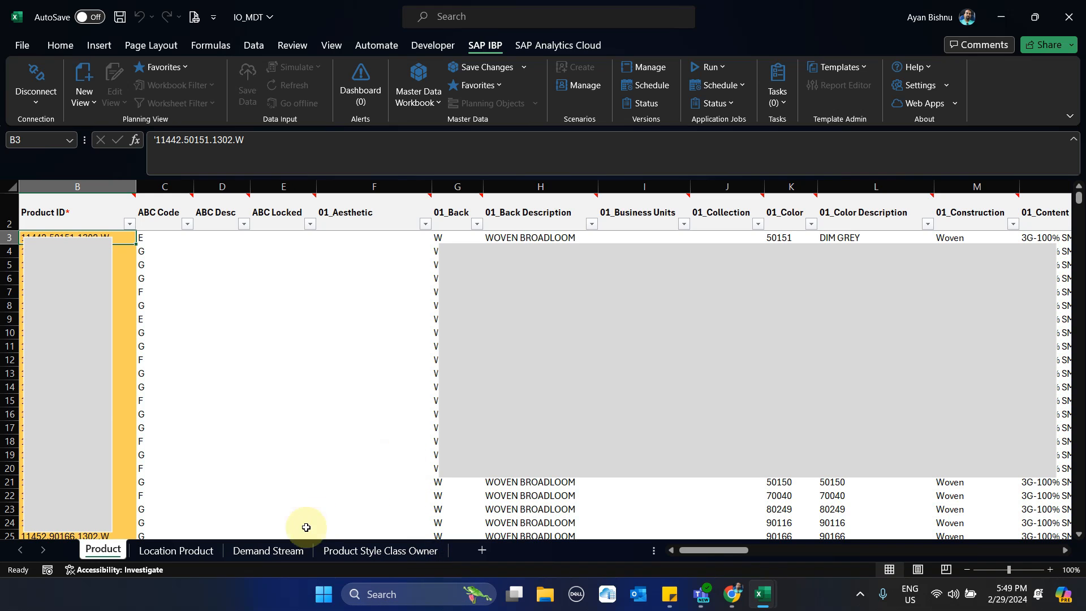
click(190, 552)
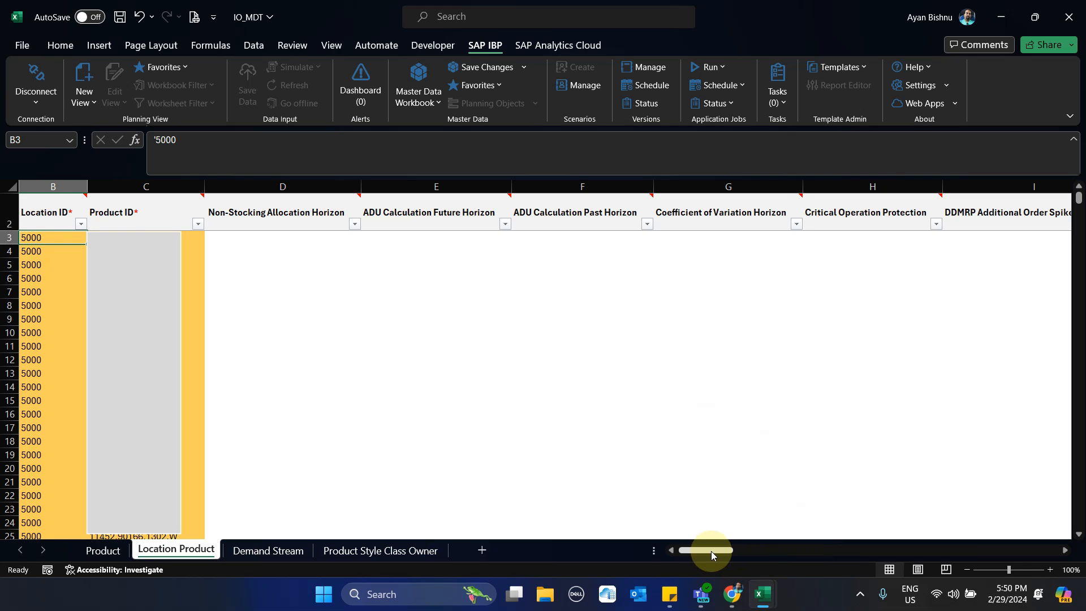
drag(711, 551, 736, 559)
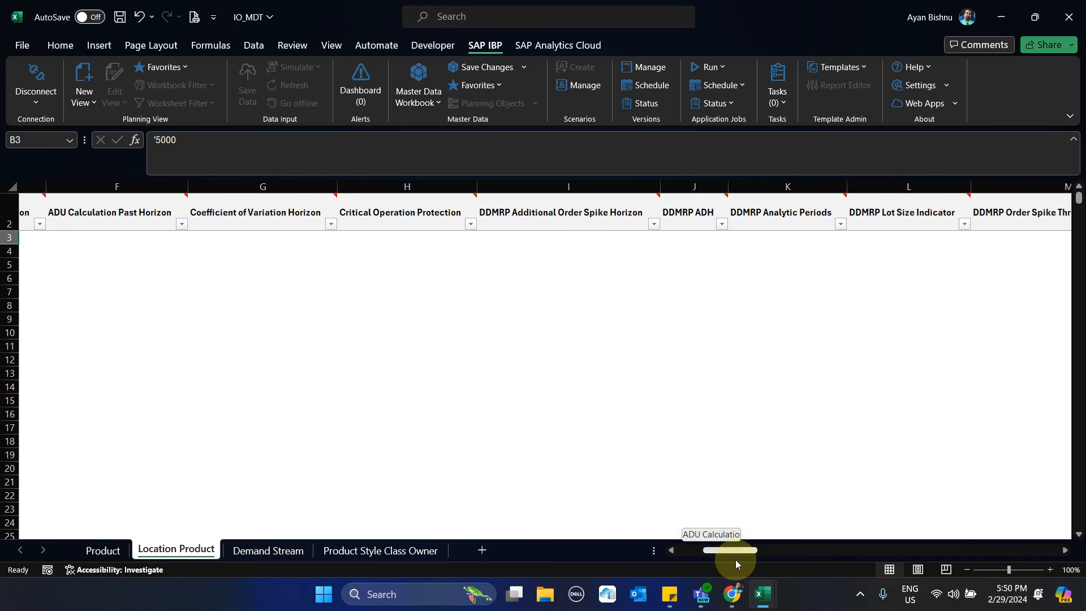
drag(736, 559, 785, 579)
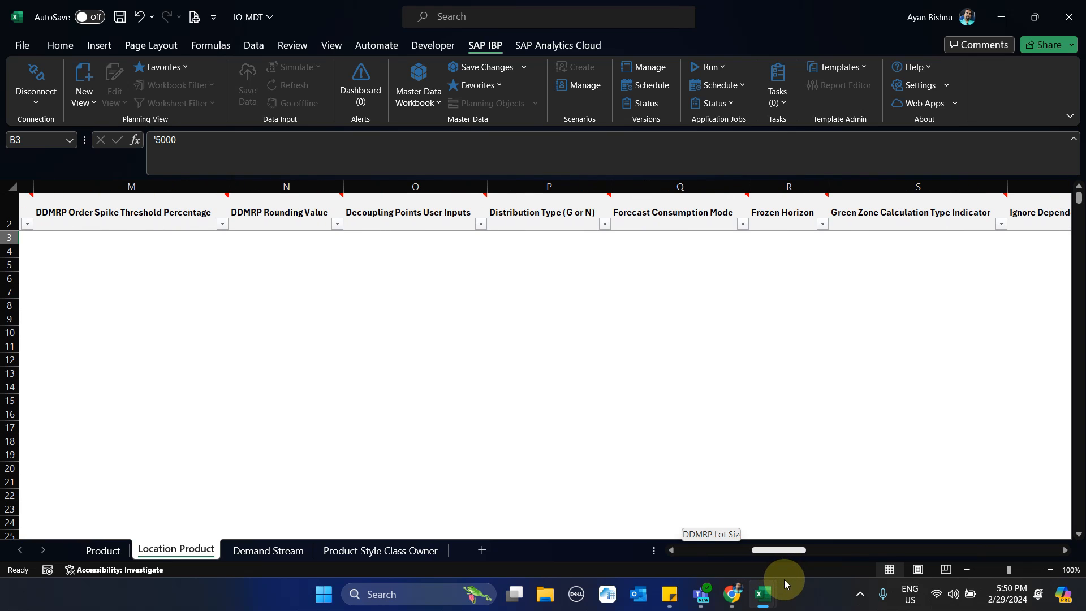
drag(784, 580, 1020, 607)
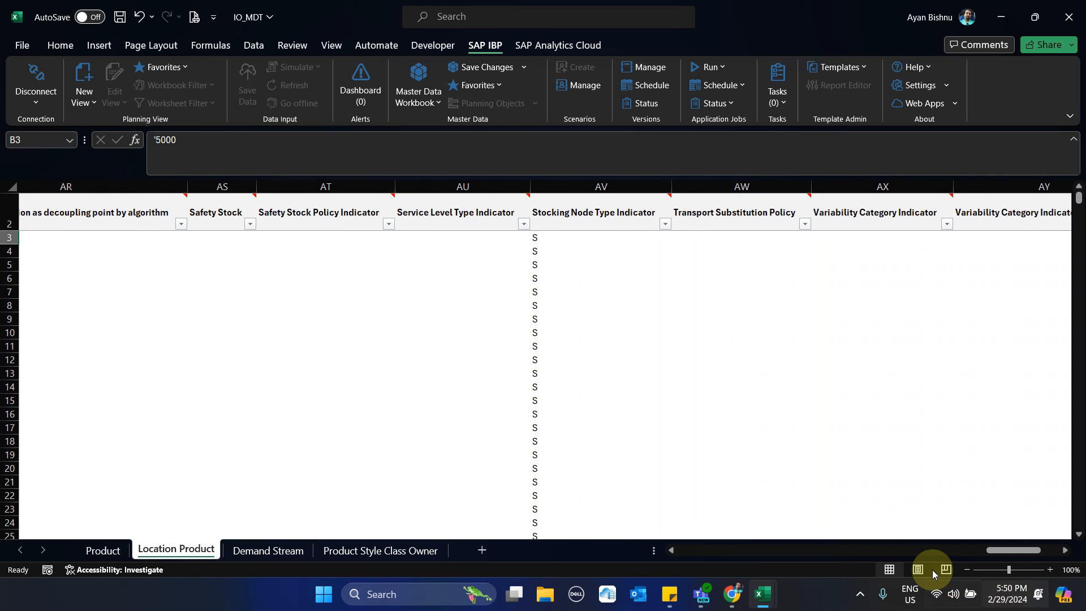
- Filter the Stocking Node Type Indicator column to show only the N records
click(627, 187)
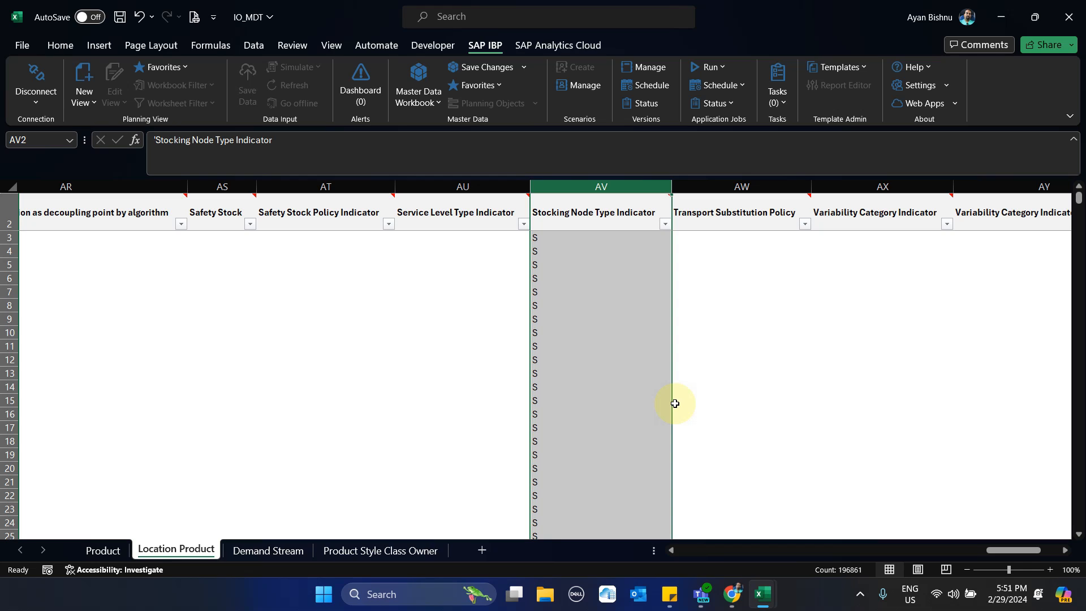
click(666, 225)
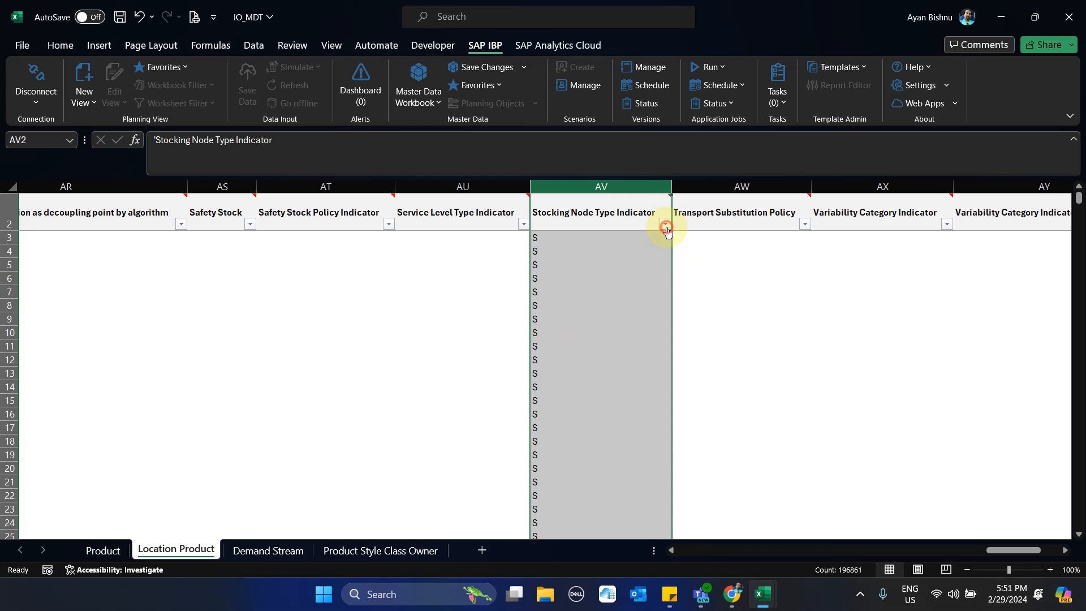
click(523, 431)
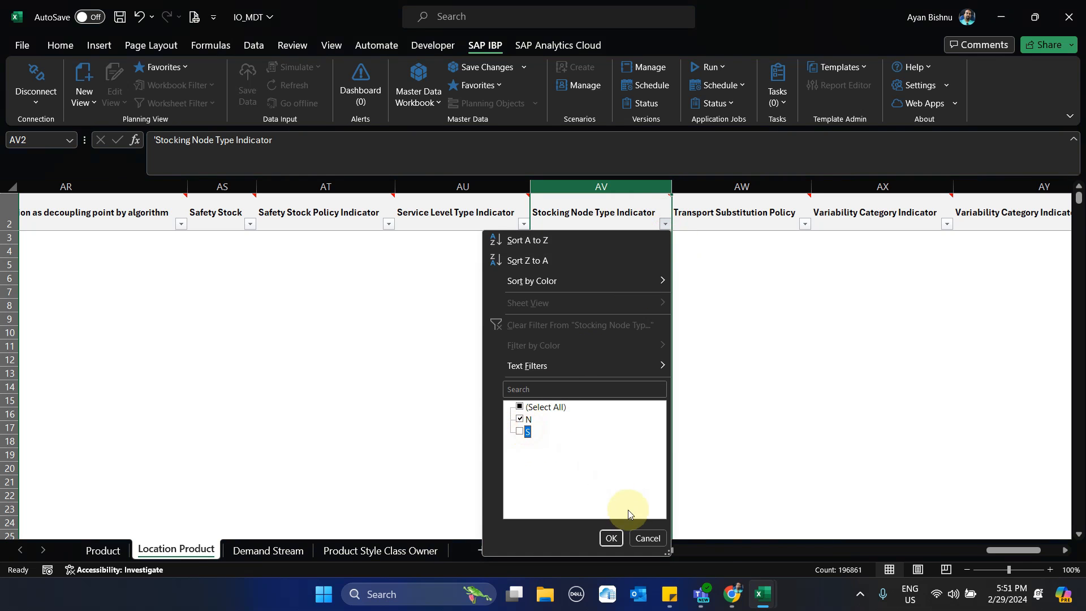
click(612, 538)
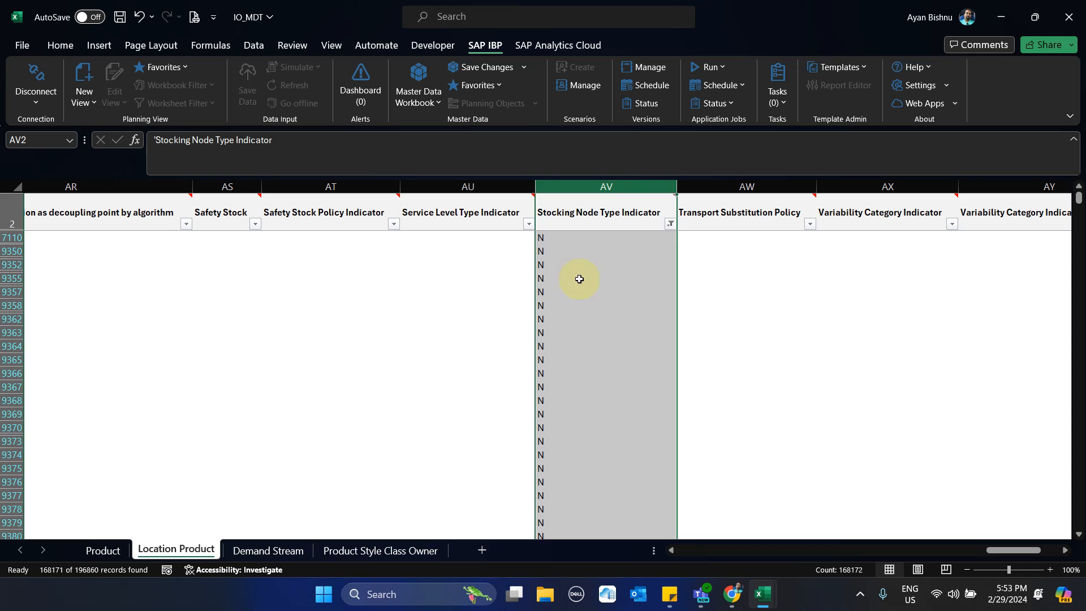
- Set the Stocking Node Type Indicator filter to show only the S records
click(670, 225)
click(525, 419)
click(525, 432)
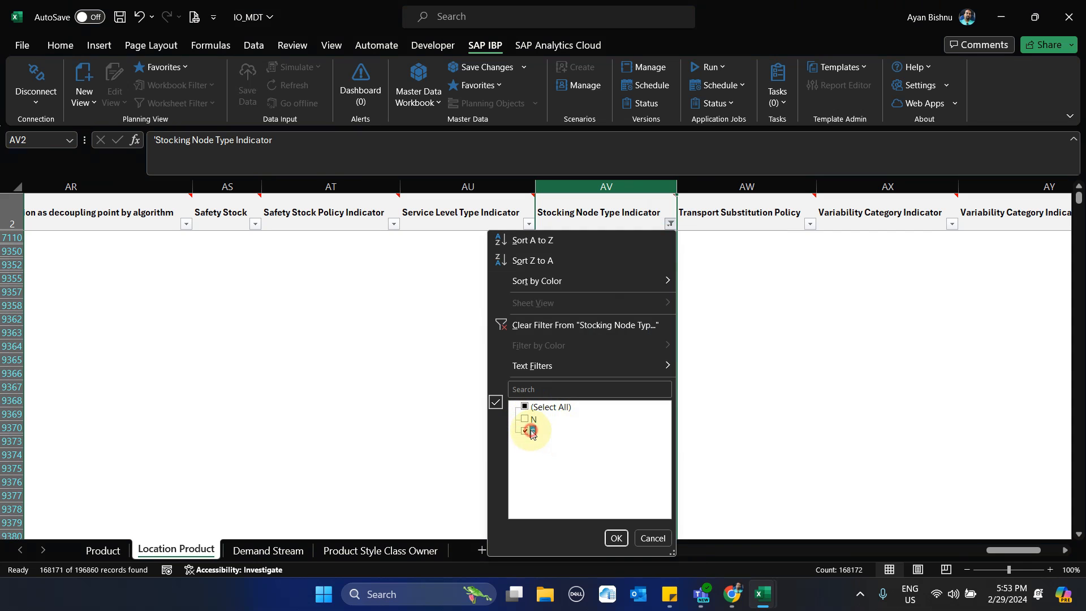
click(616, 538)
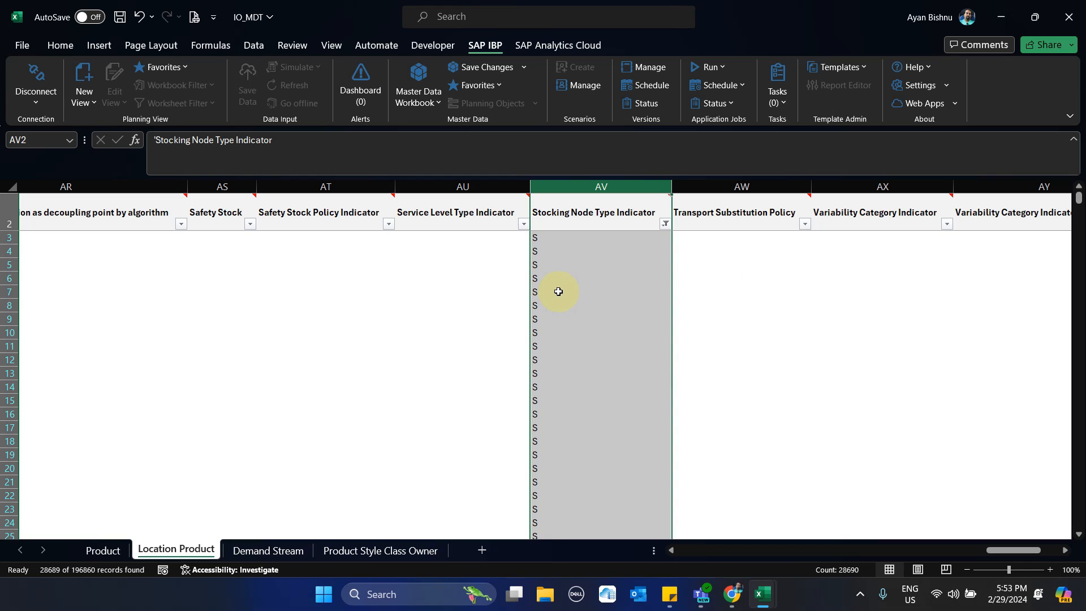
- Examine the Safety Stock Policy Indicator and Service Level Type Indicator headers, and check the filter values available for Safety Stock Policy Indicator
click(298, 218)
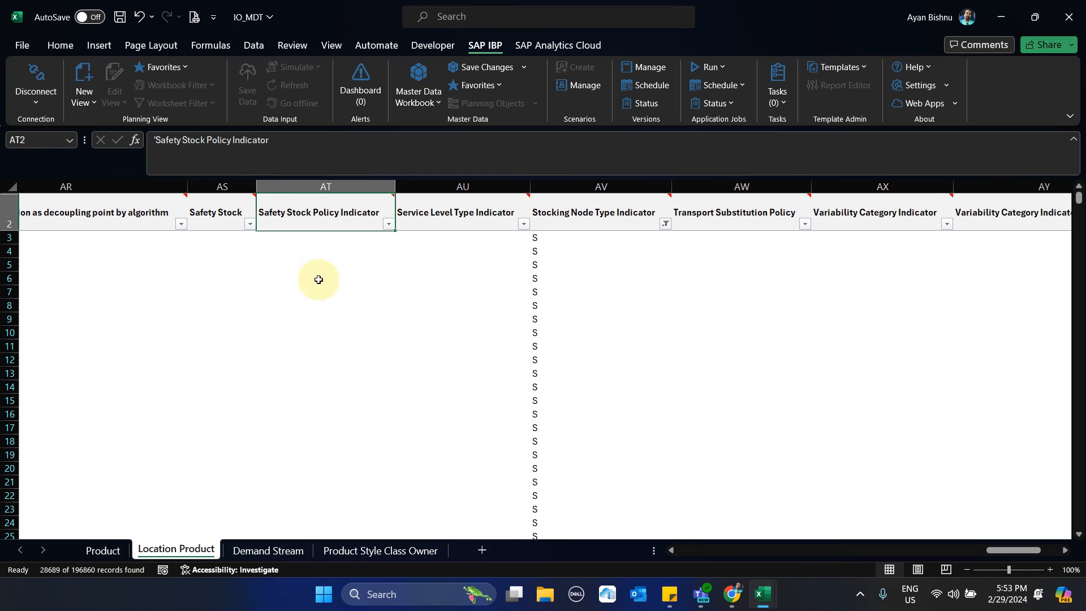
click(420, 214)
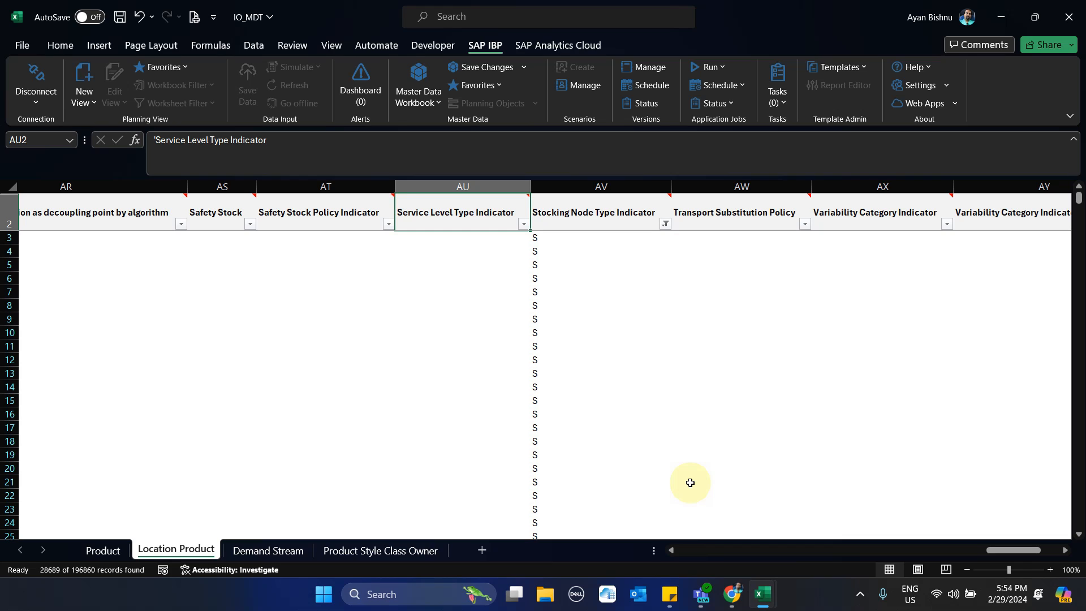
mouse_move(382, 225)
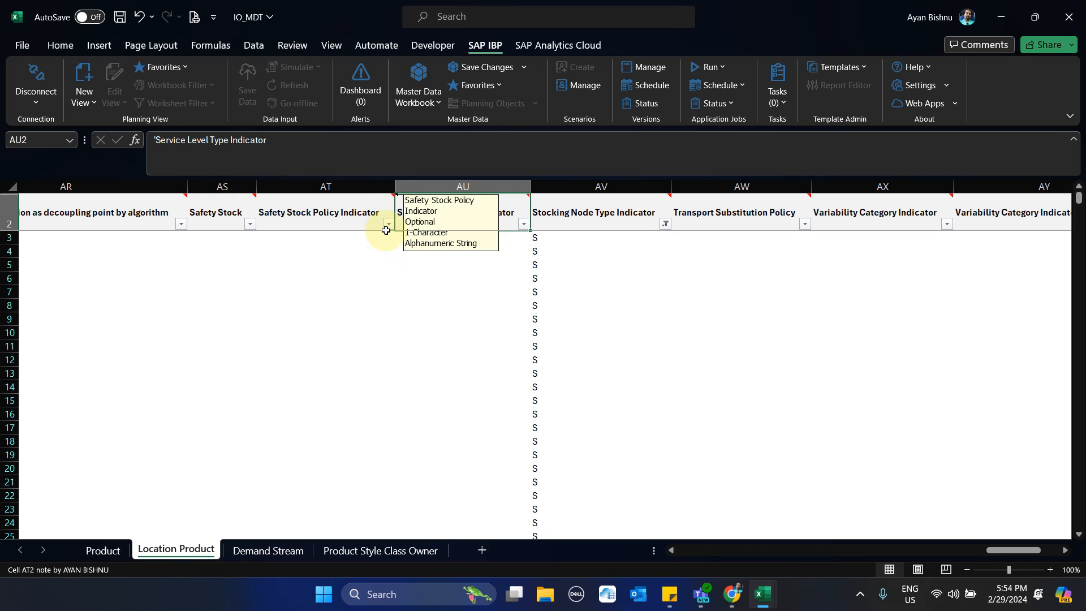
click(388, 225)
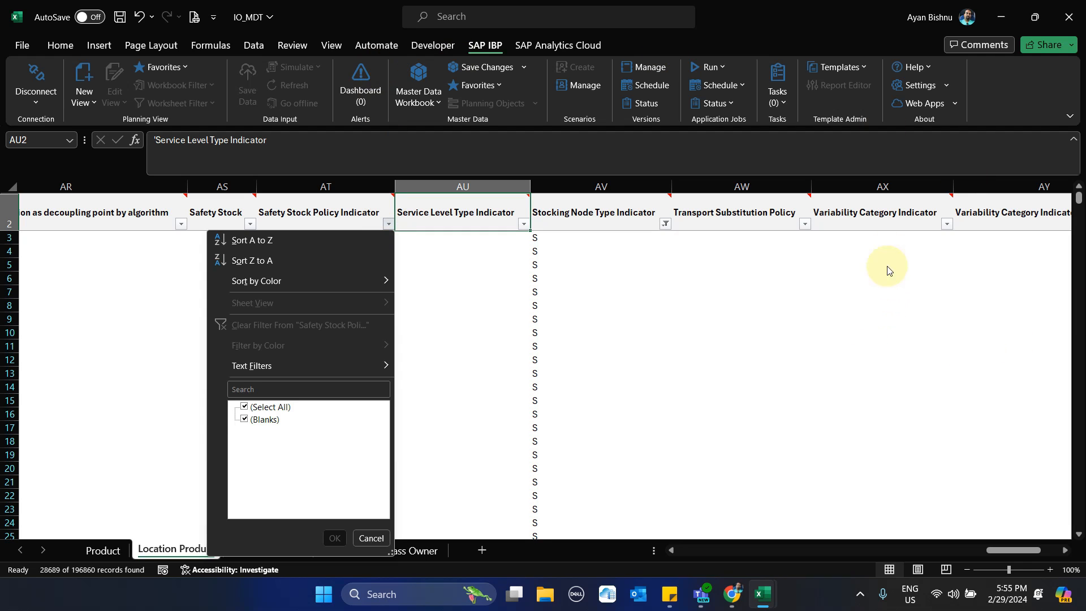
click(706, 263)
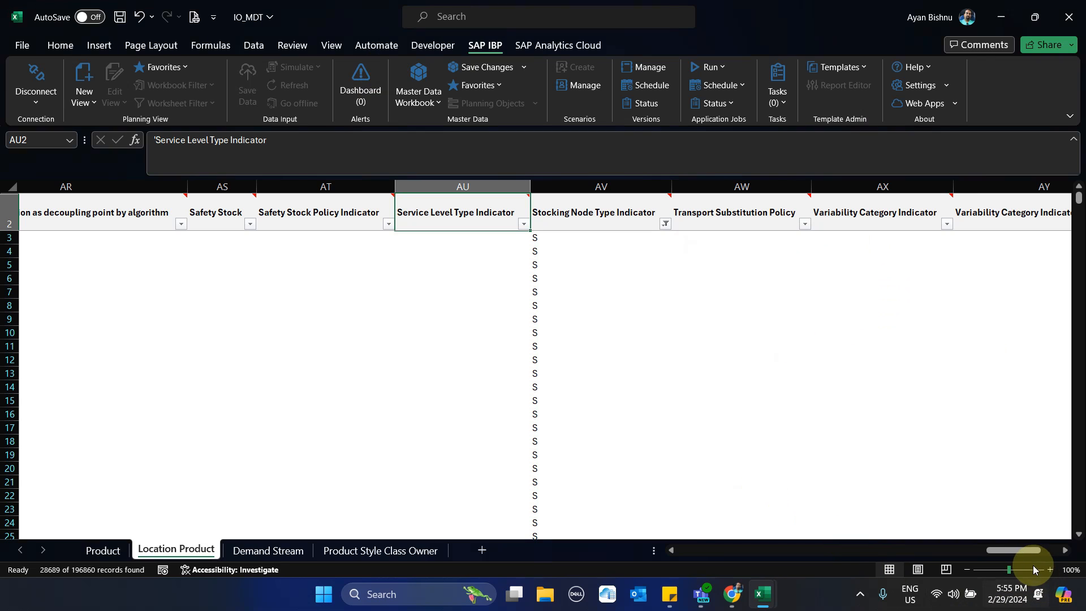
- Review the Periods Between Replenishment, Subnetwork ID, Lot-Sizing Procedure and Minimum Internal Service Level columns on the Location Product sheet
drag(1024, 551, 957, 554)
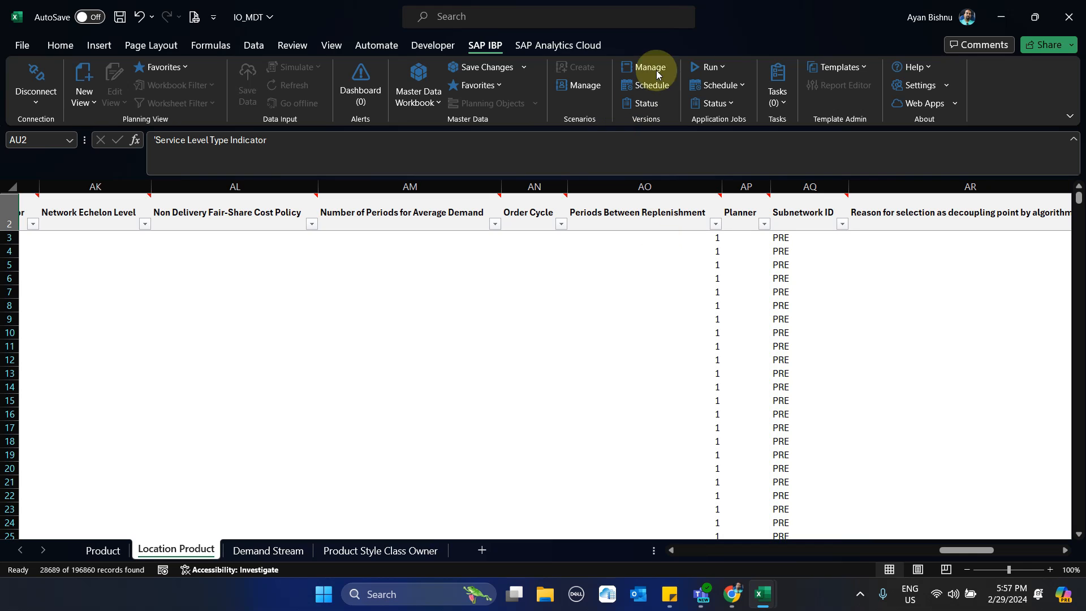
drag(983, 552, 869, 567)
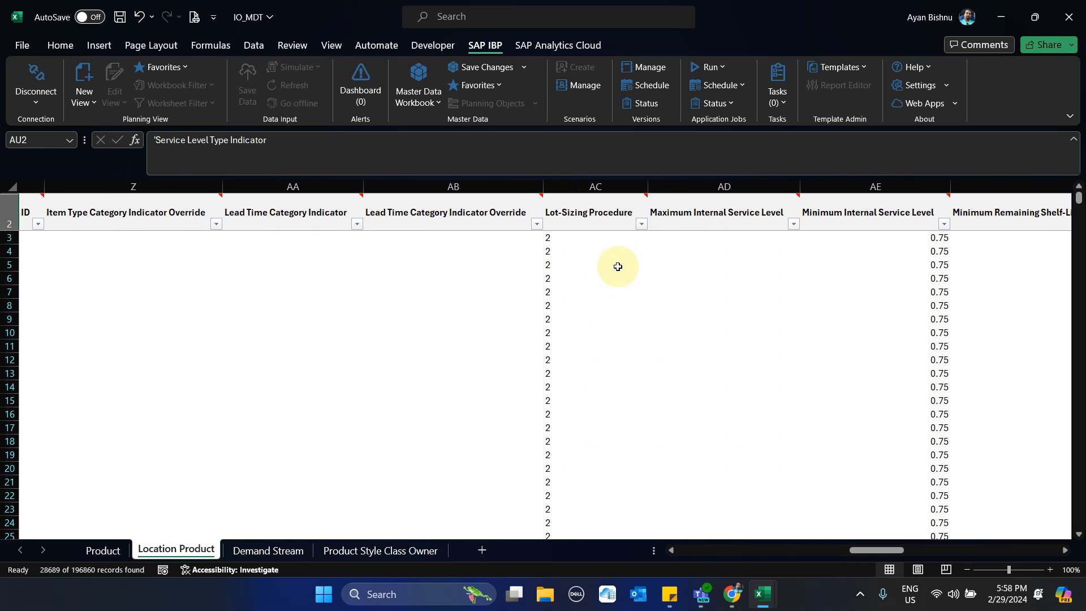
mouse_move(662, 219)
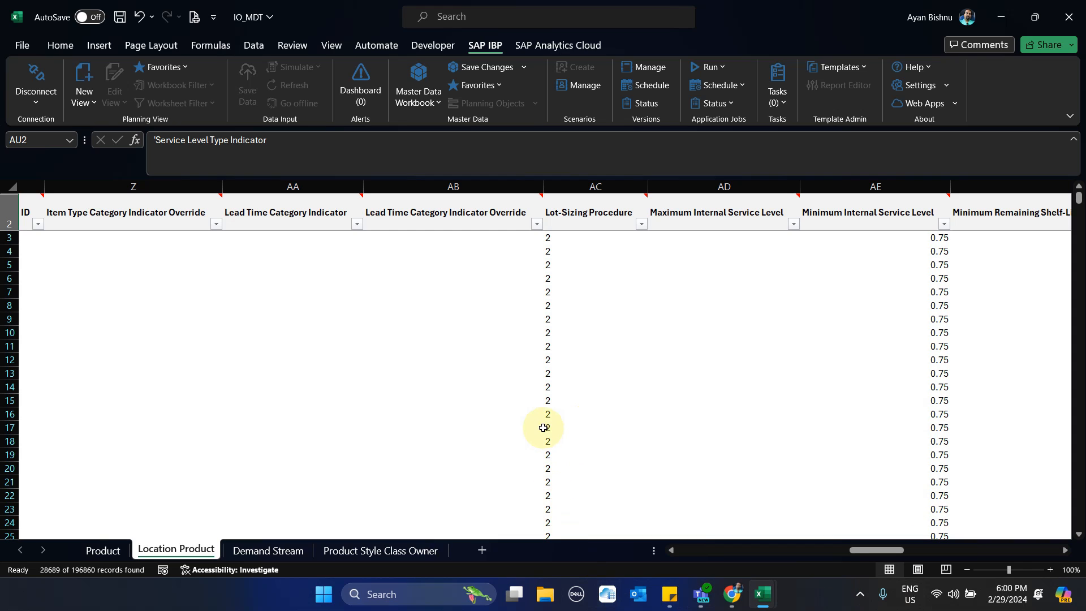
- On the Demand Stream sheet, select the Target Service Level values in rows 3 to 16 for review
click(267, 552)
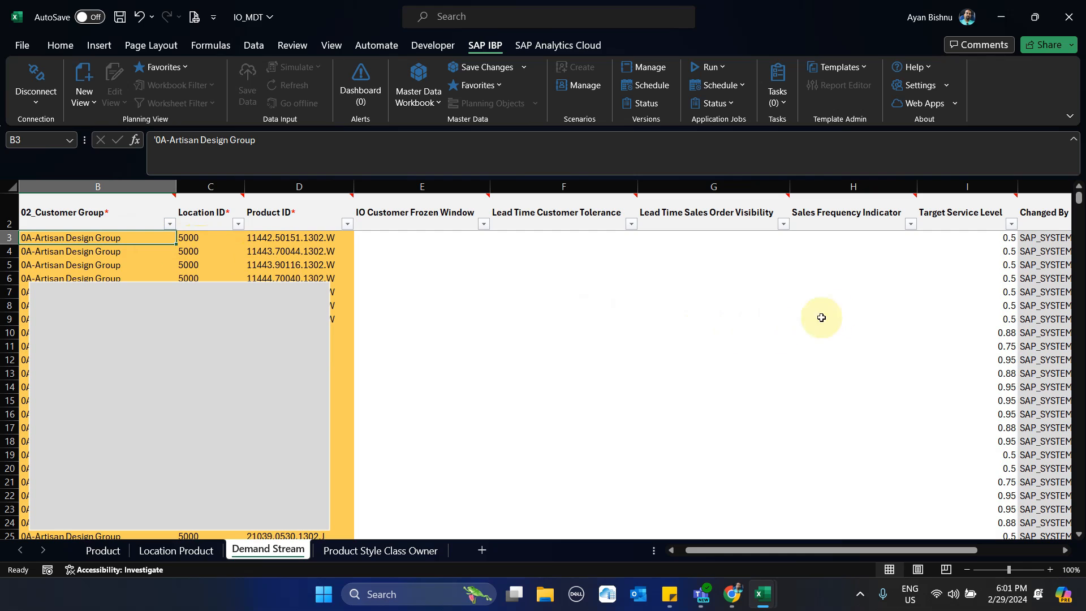
click(1001, 239)
drag(1002, 251, 1001, 410)
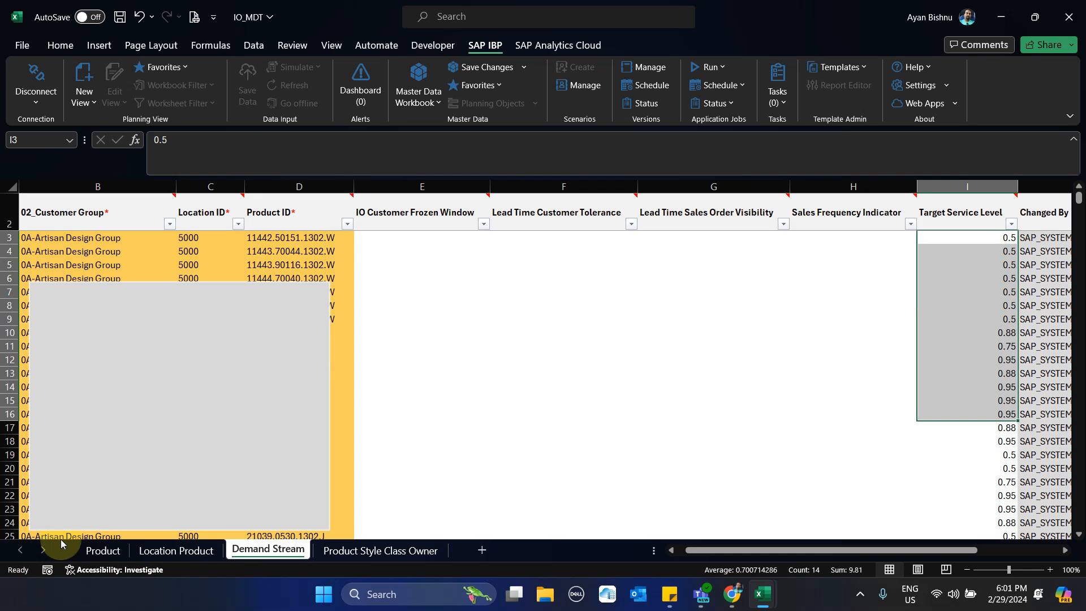
- Check the Product sheet, return to Demand Stream, and compare the first Product ID with the target service levels in rows 14, 13 and 11
click(94, 558)
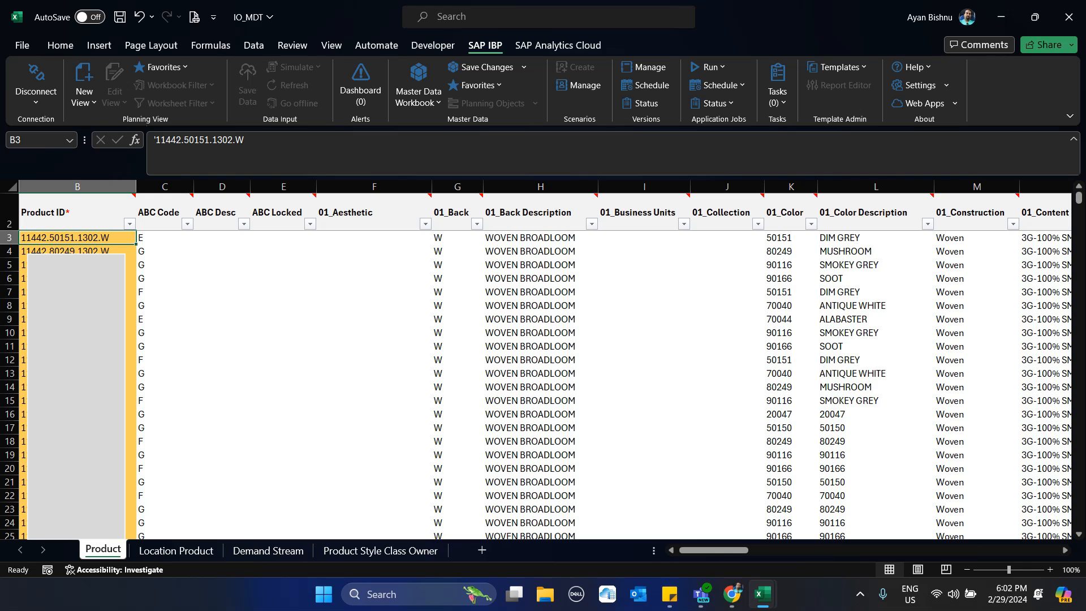
click(267, 551)
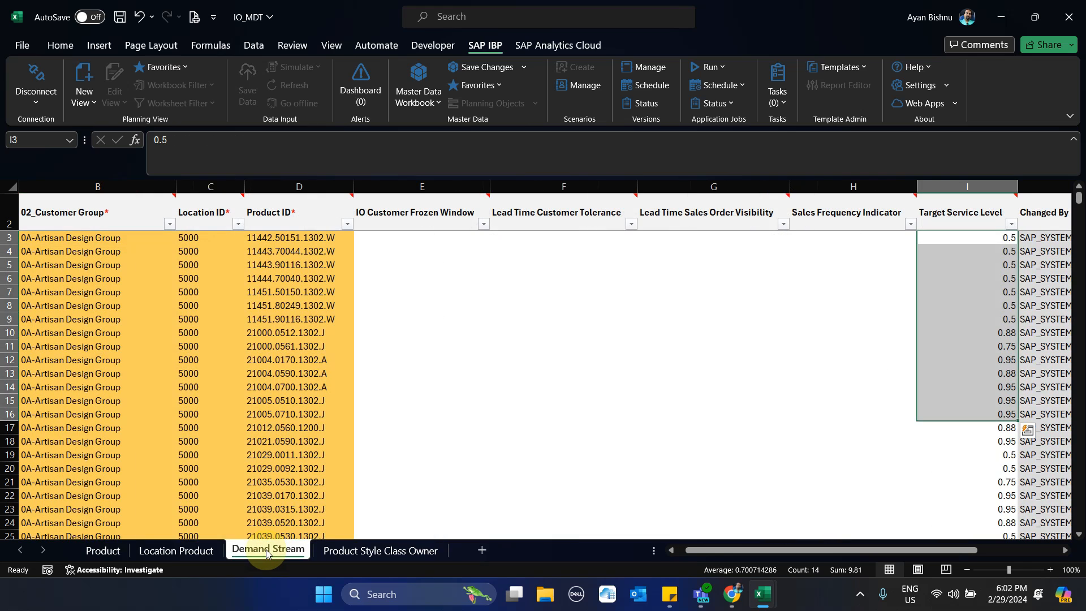
click(266, 240)
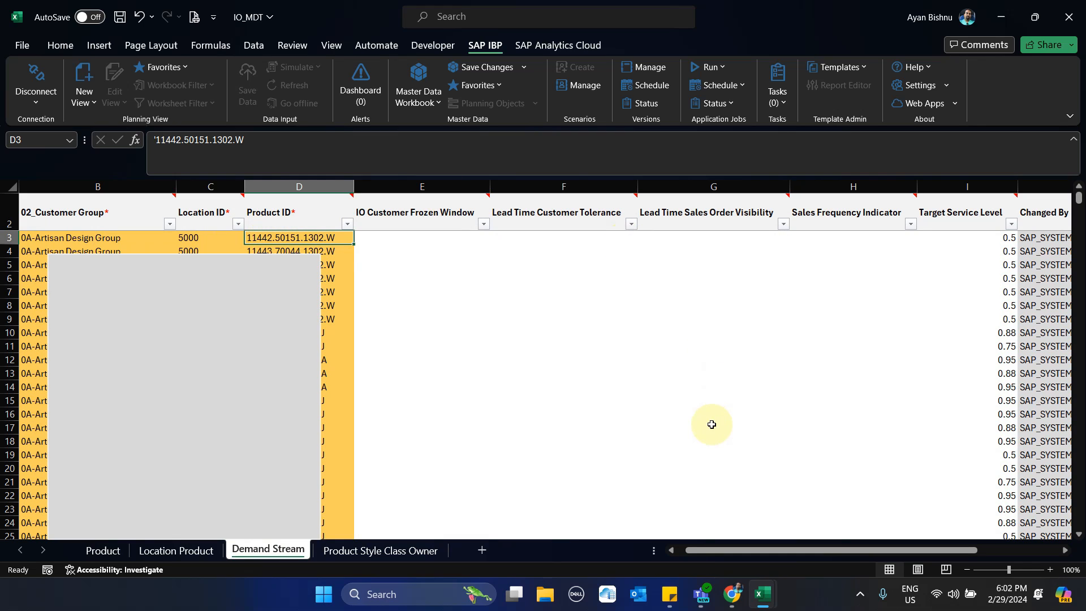
click(1003, 387)
click(8, 387)
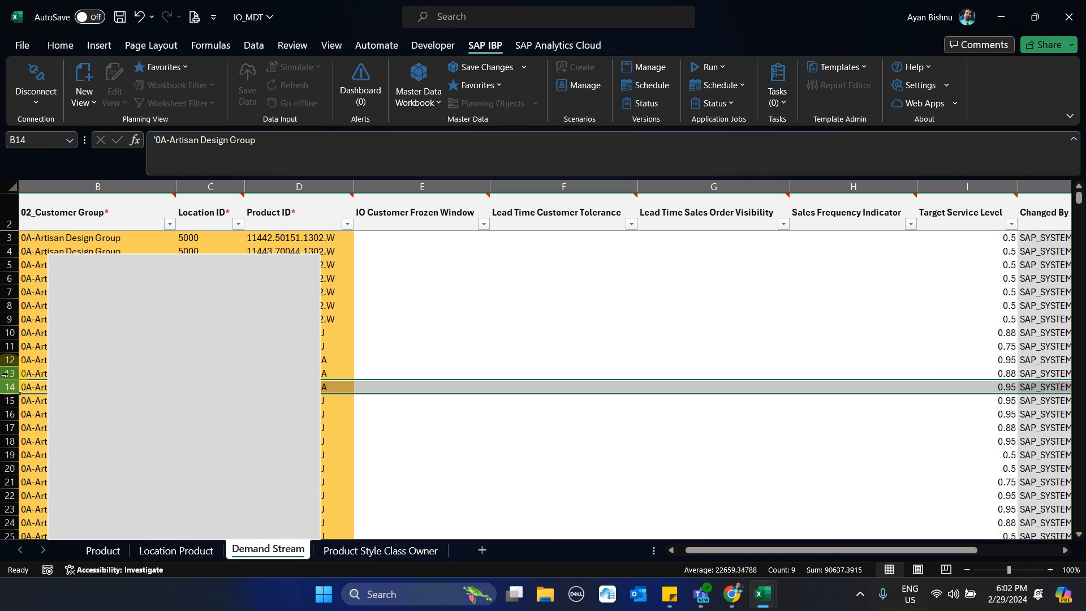
click(5, 373)
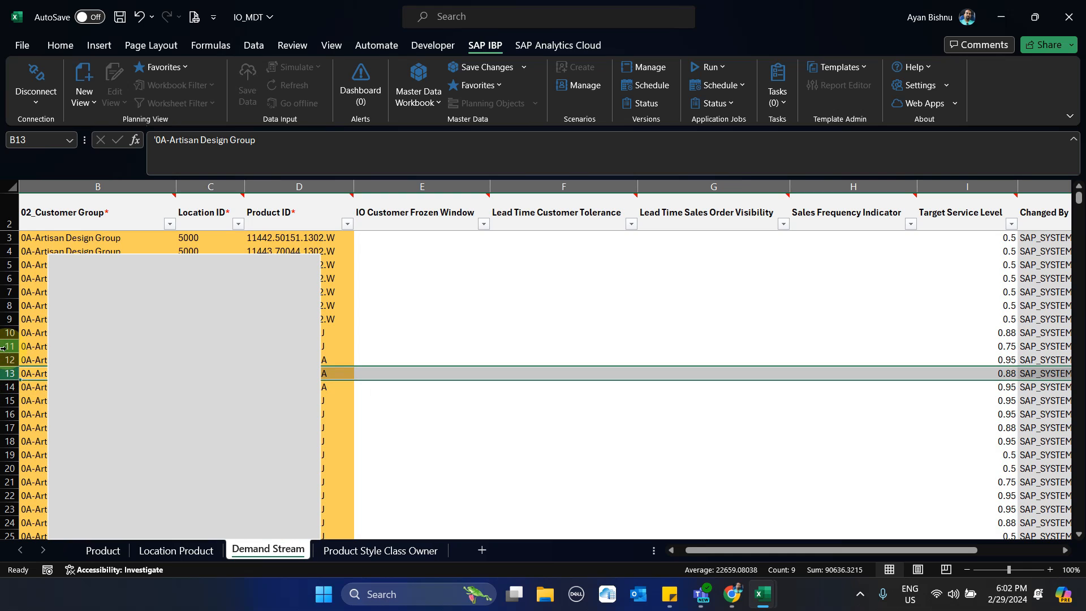
click(4, 346)
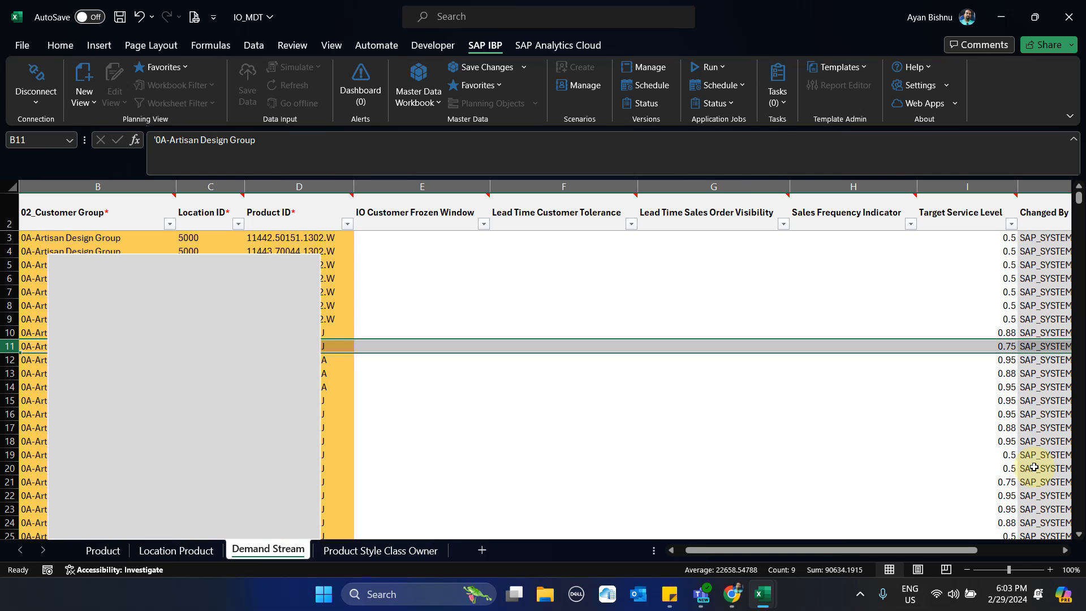
- Show the Product Style Class Owner sheet and open the master data workbook for editing
click(427, 556)
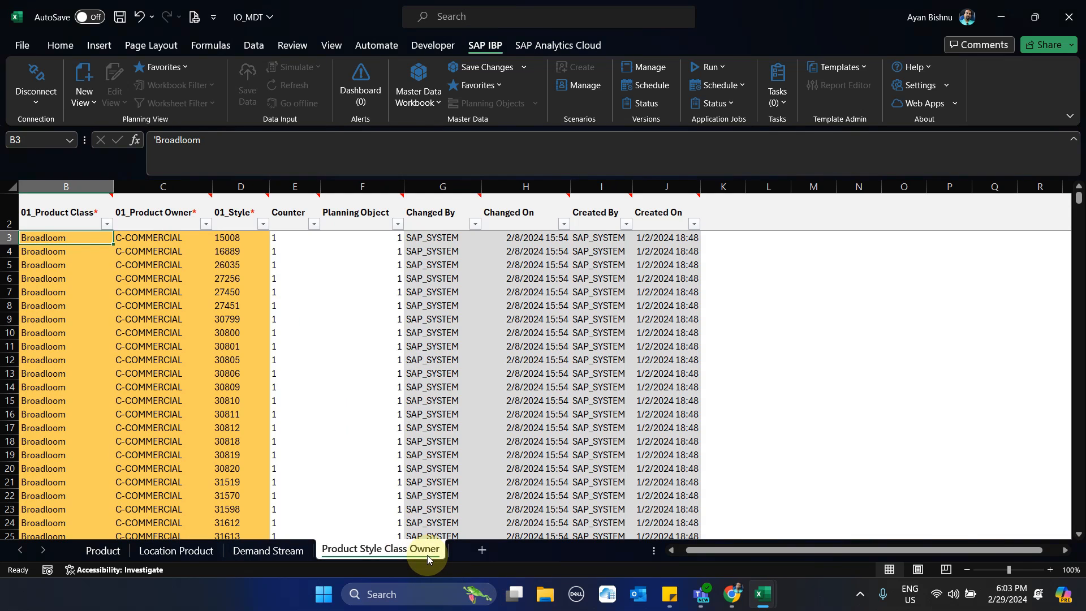
mouse_move(480, 195)
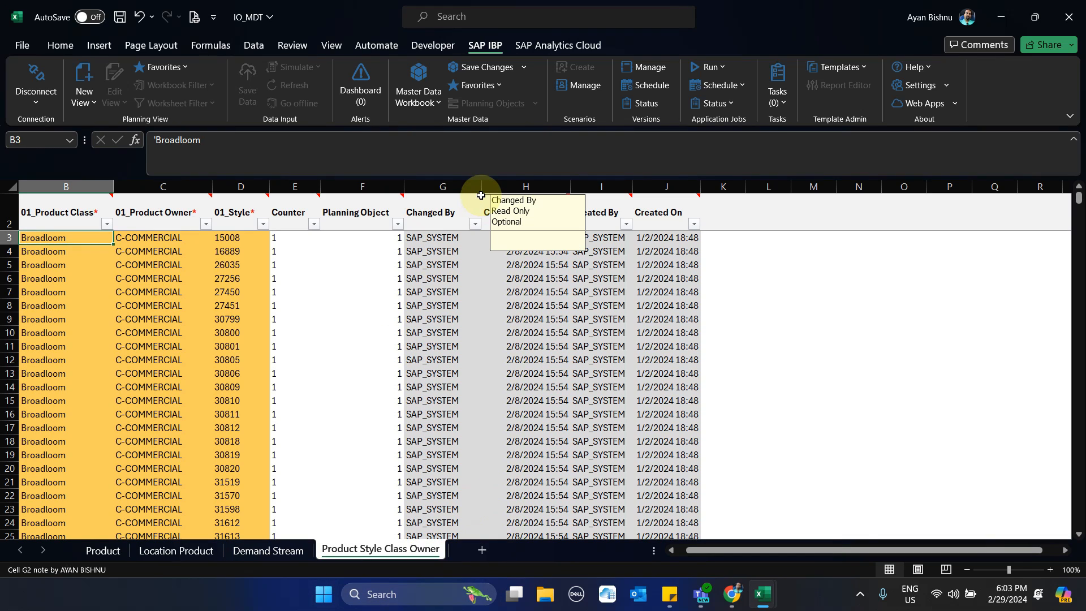
click(419, 98)
click(439, 124)
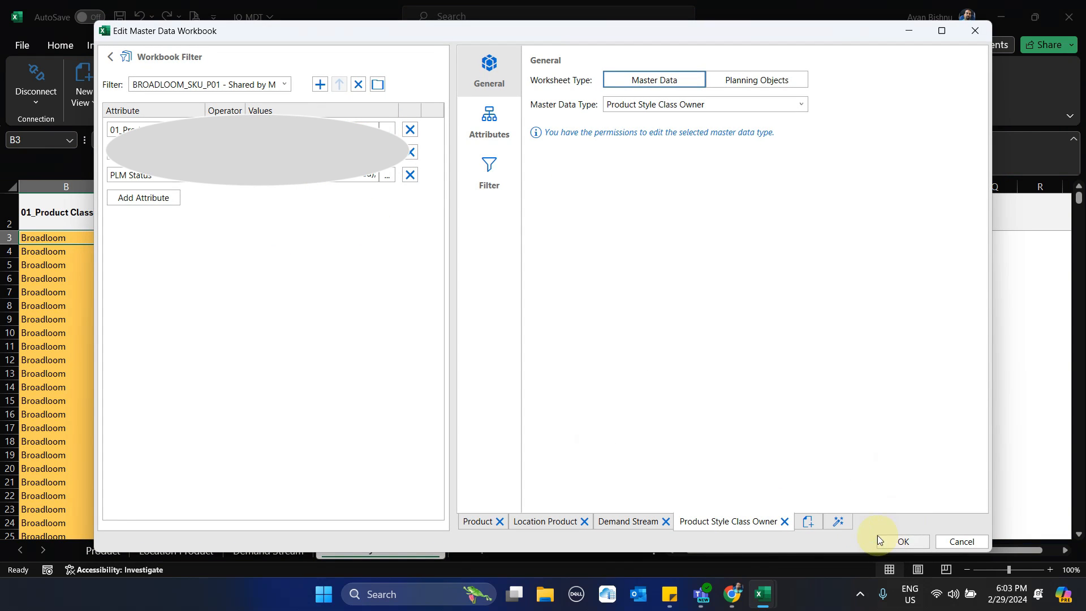
- Add a master data worksheet of type Location Source to the workbook definition
click(798, 519)
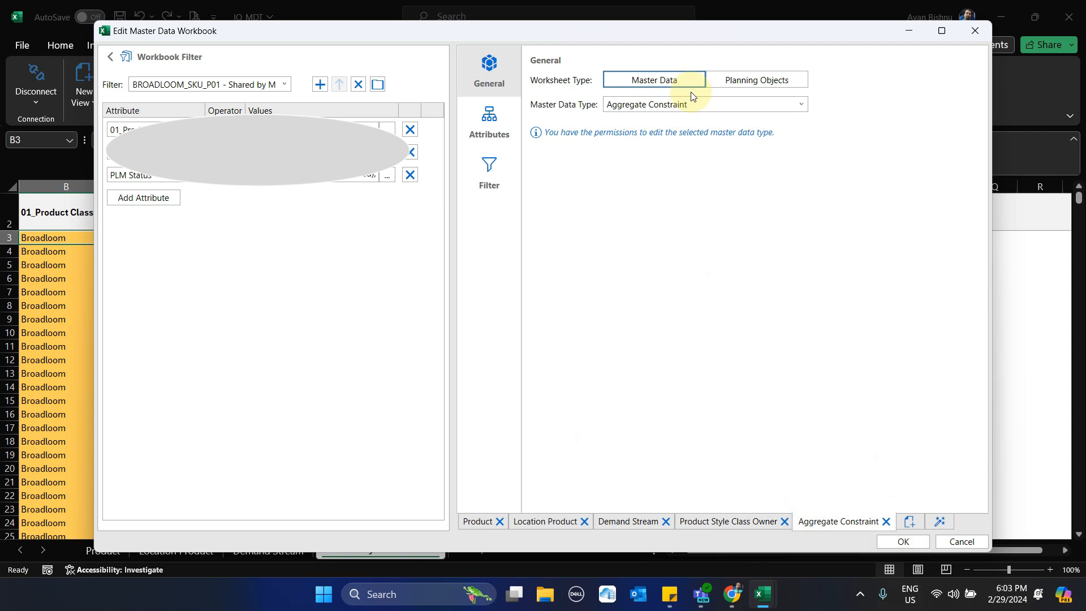
click(708, 105)
click(805, 106)
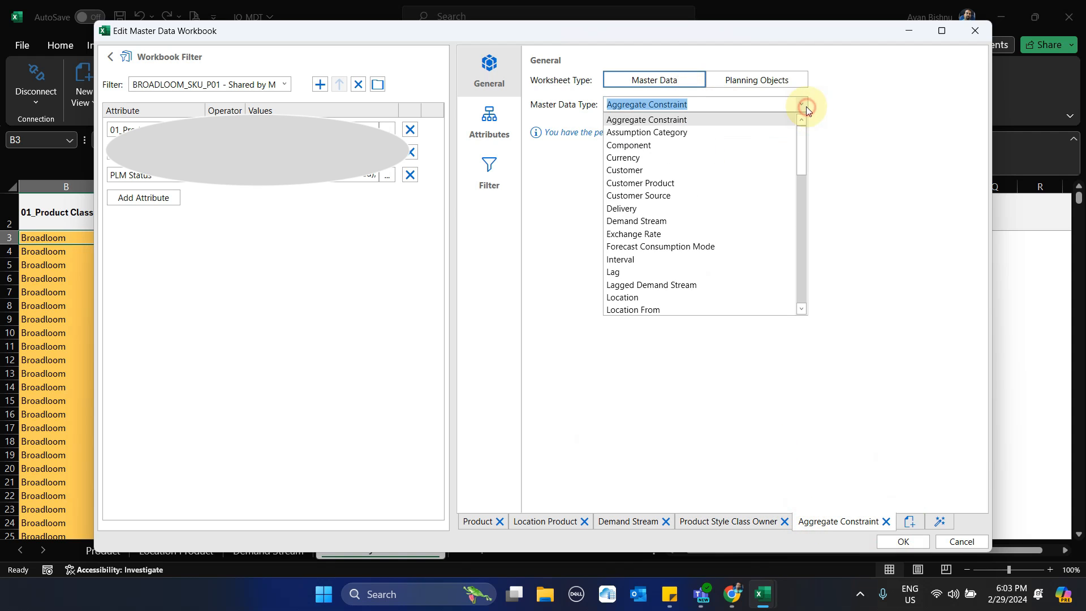
scroll(676, 209, down, 3)
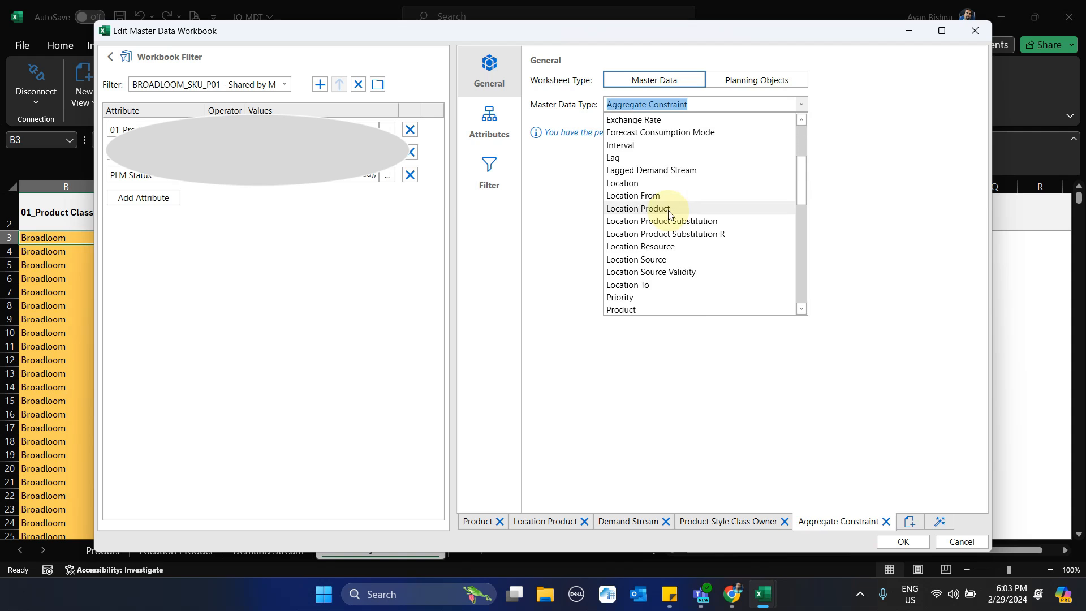
click(659, 259)
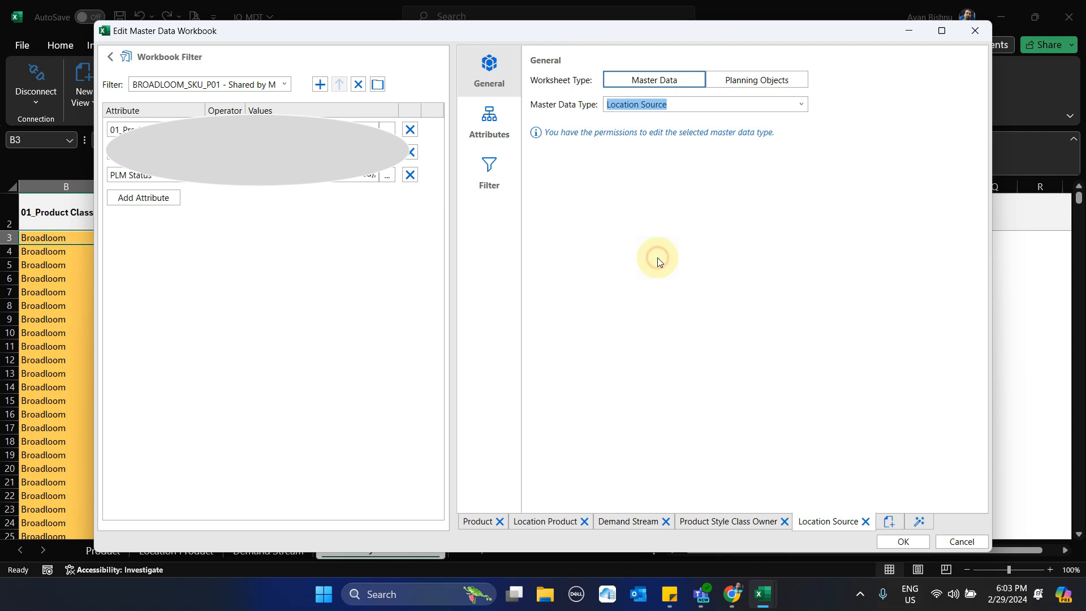
- Add a second master data worksheet of type Production Source Header, check the Location Source worksheet, and apply the workbook changes
click(891, 521)
click(705, 104)
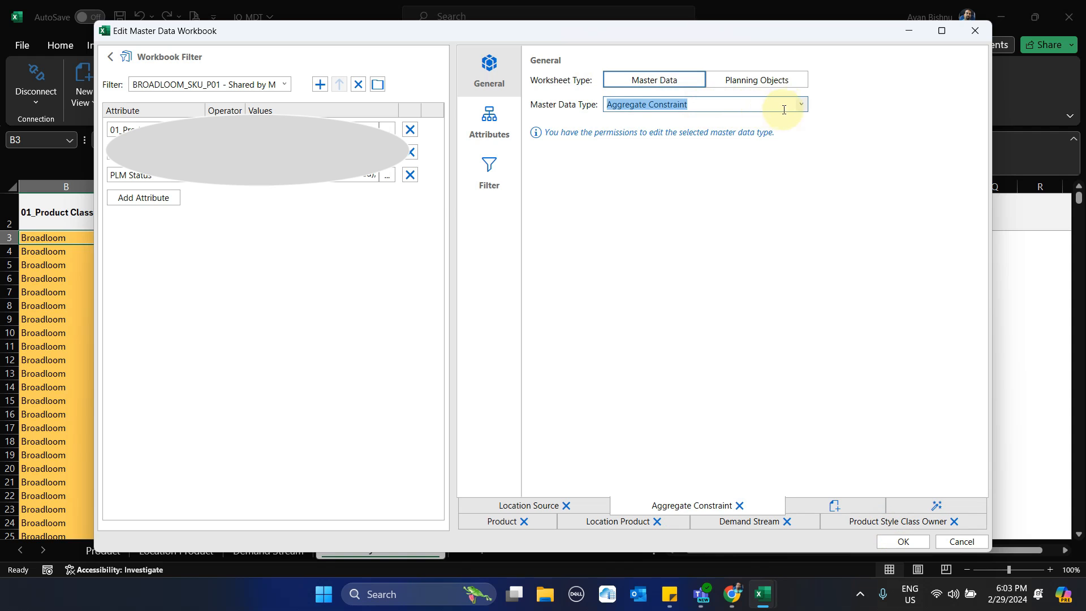
click(801, 105)
scroll(688, 215, down, 6)
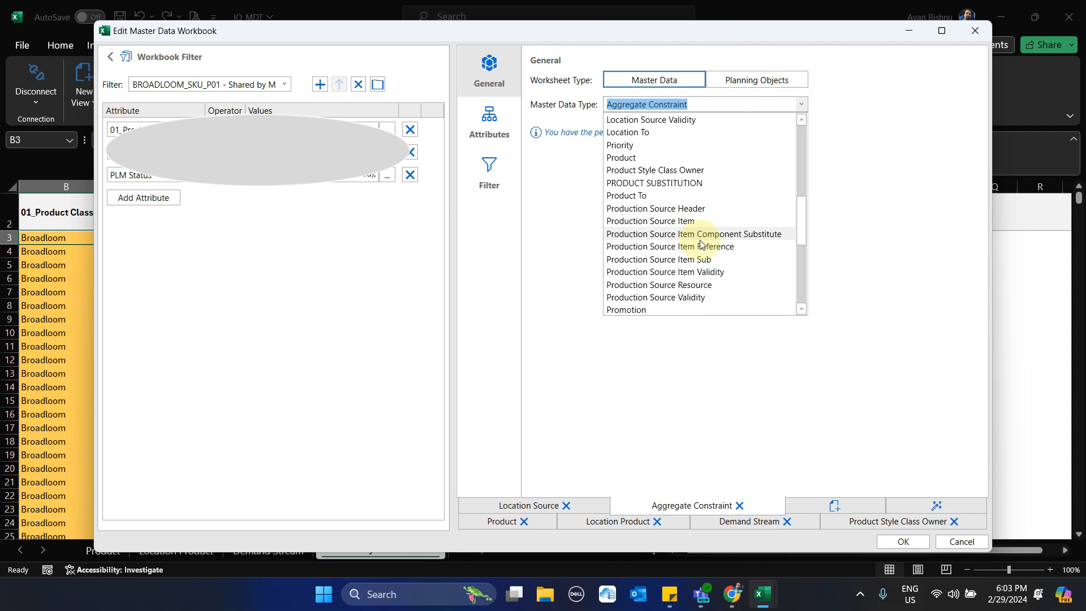
click(683, 209)
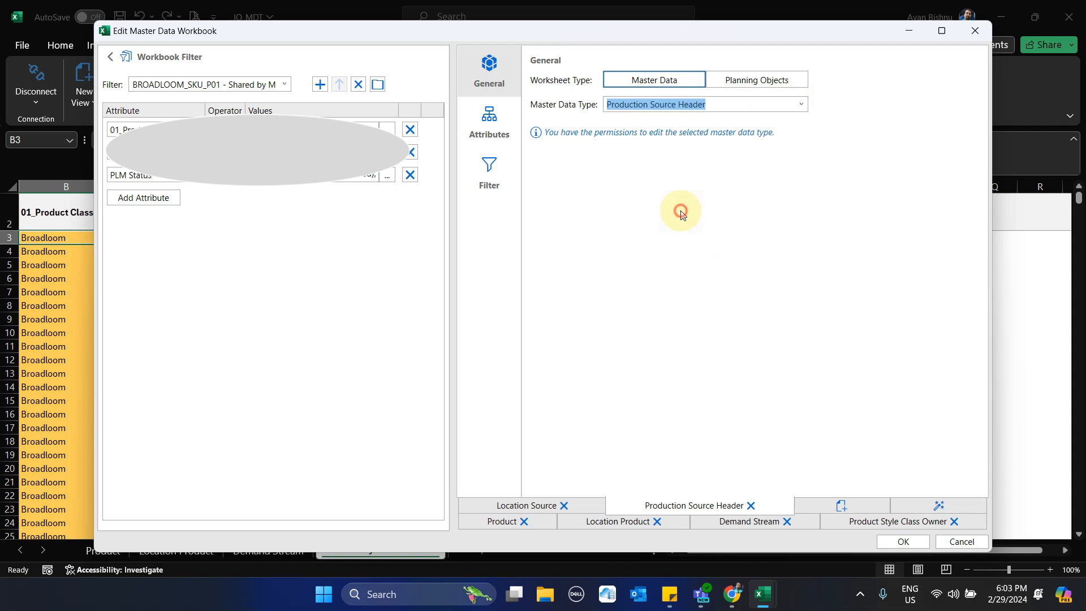
click(541, 507)
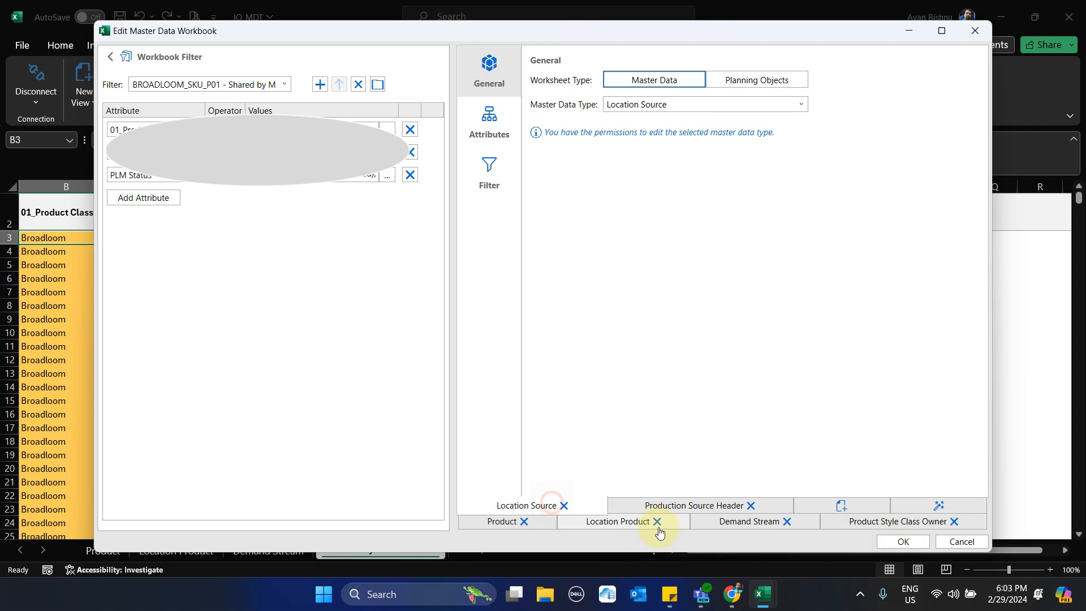
click(903, 542)
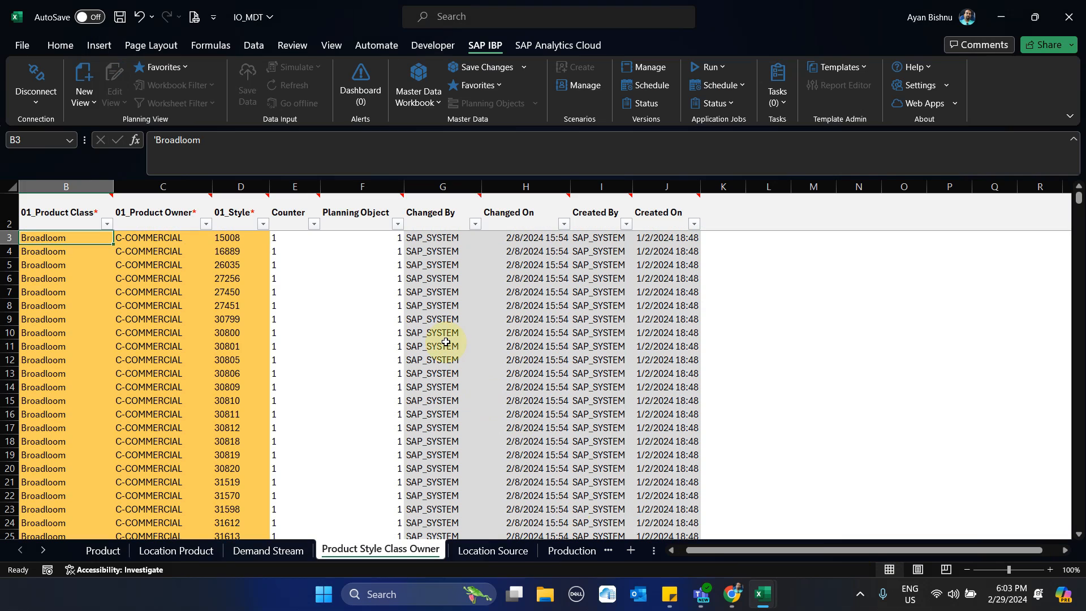
- Show the Location Source sheet and examine its transportation attributes, selecting the first Transportation Leadtime Error CV cell
click(497, 551)
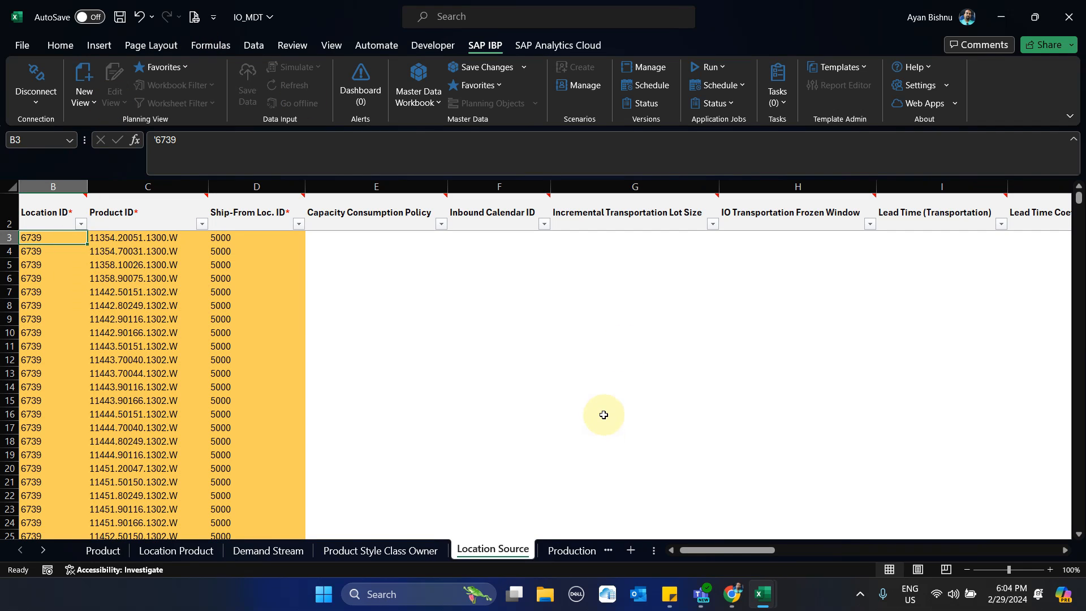
drag(702, 550, 936, 606)
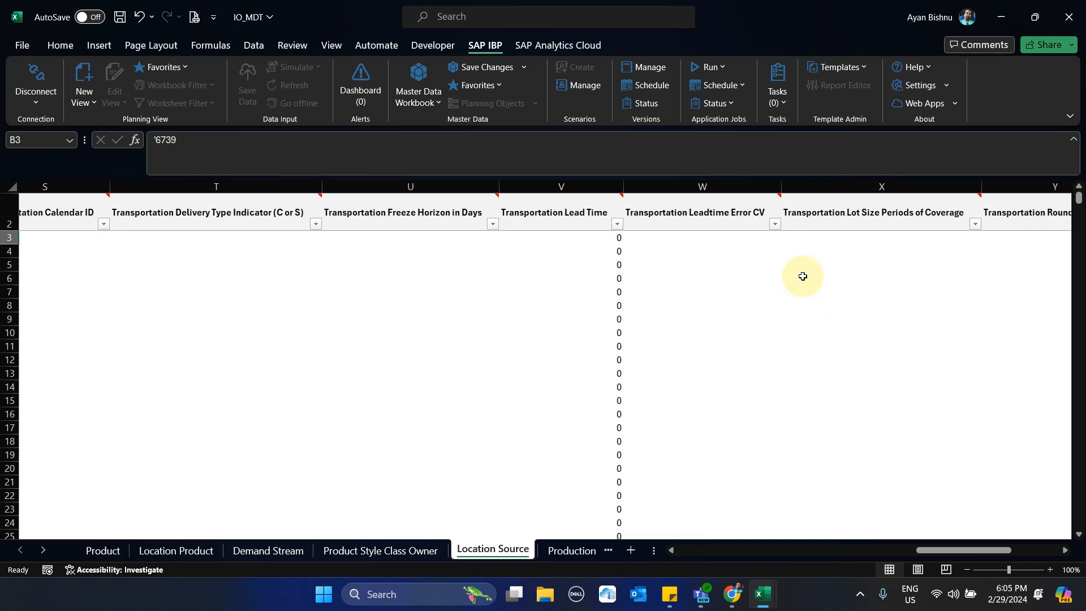
click(720, 239)
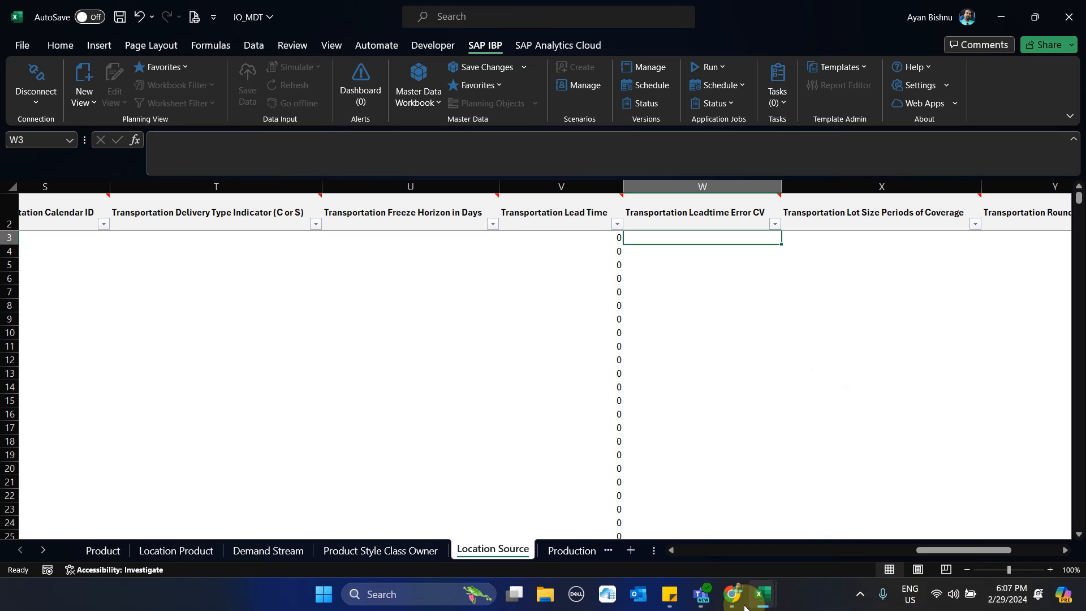
- Switch to SAP IBP in Chrome and open planning area MHKP01UPA1 from the Planning Areas app
mouse_move(733, 596)
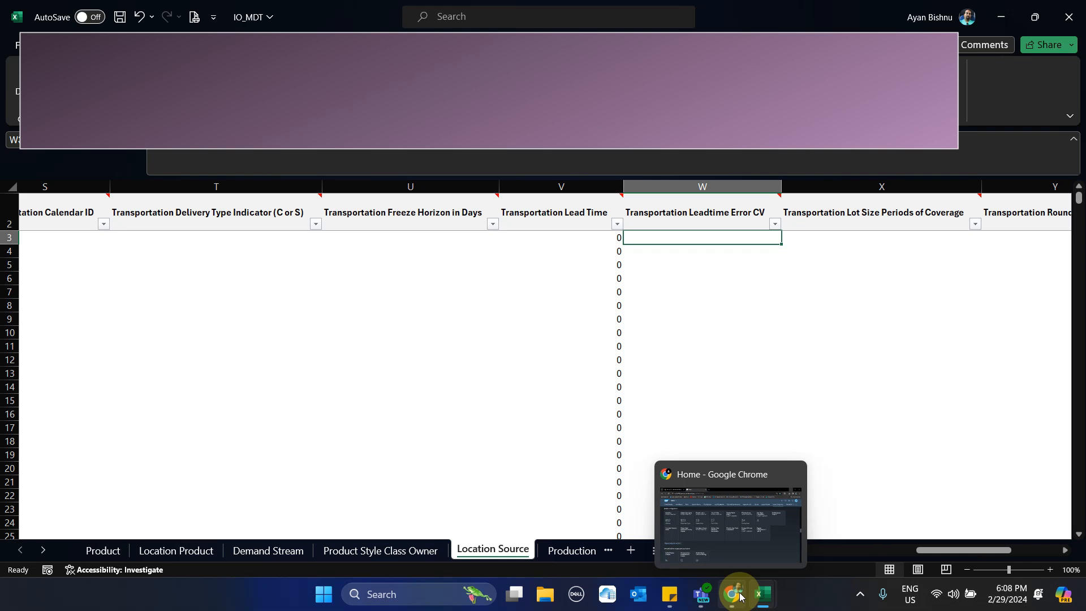
click(740, 516)
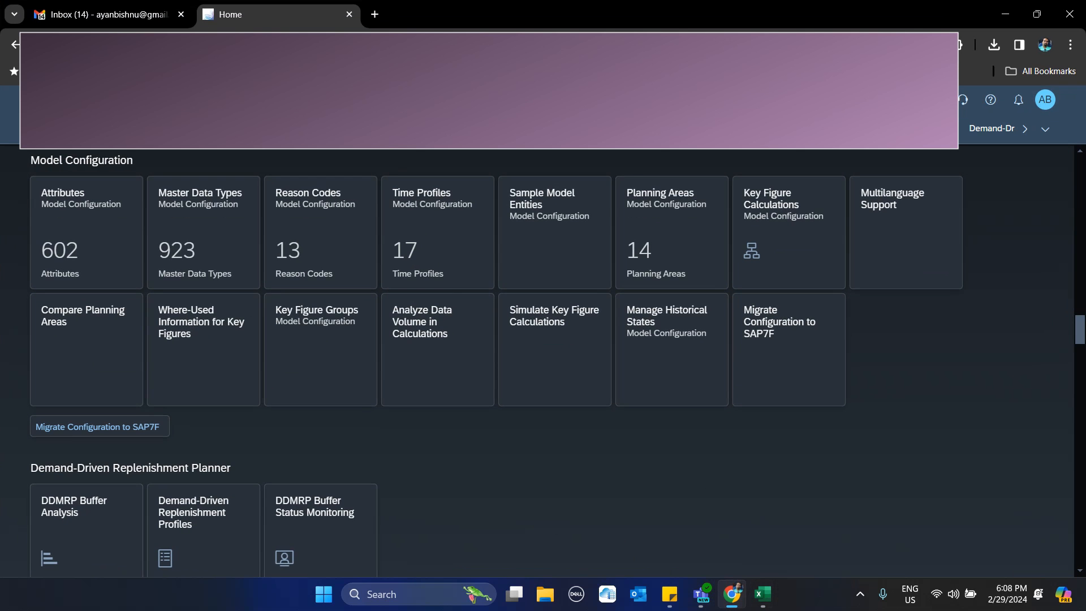
click(662, 222)
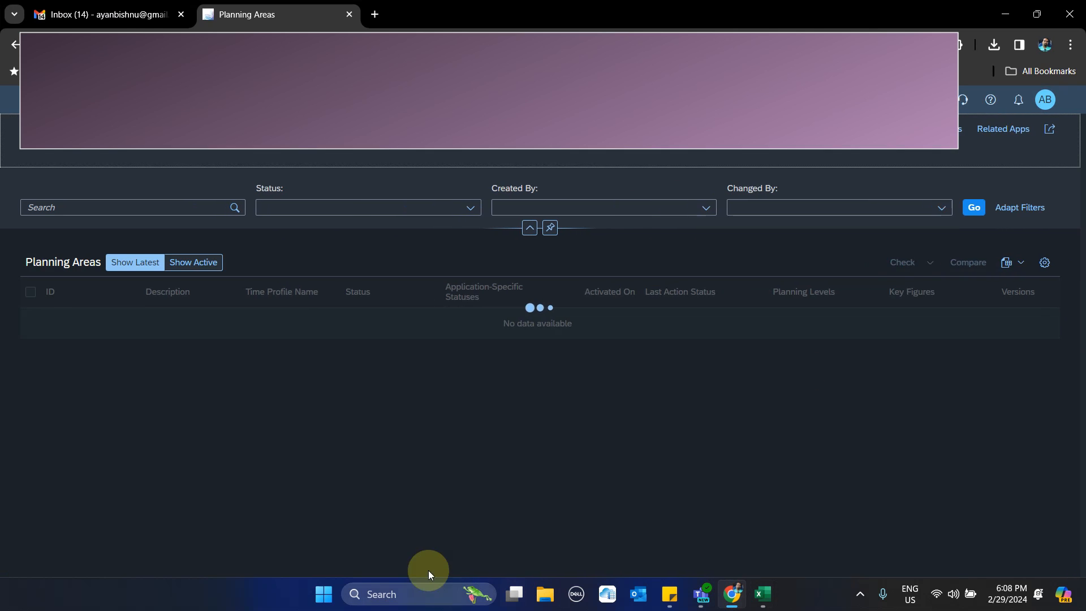
scroll(378, 407, down, 3)
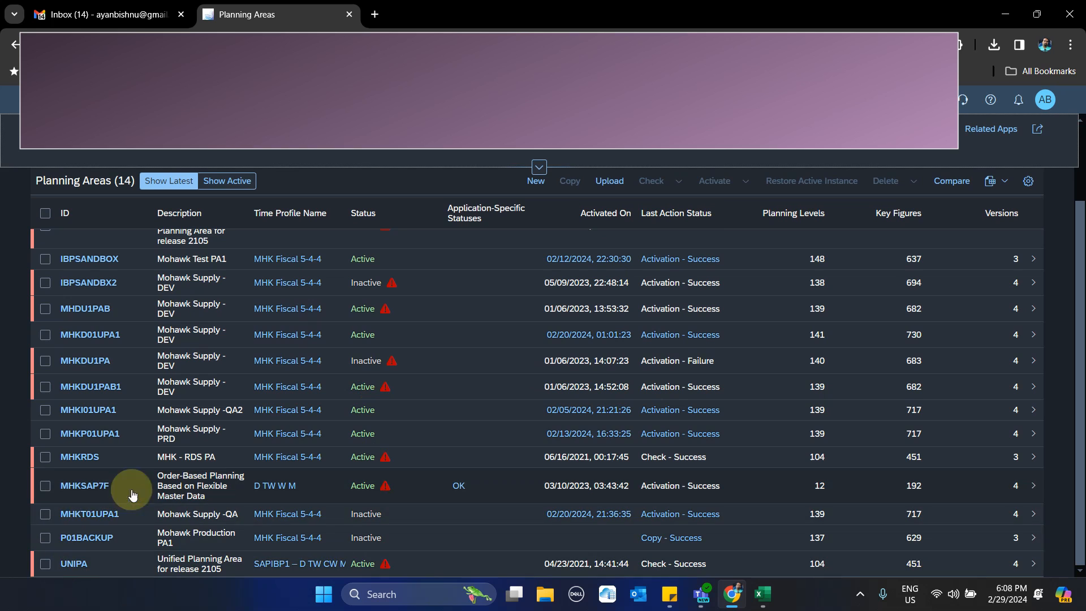
click(90, 434)
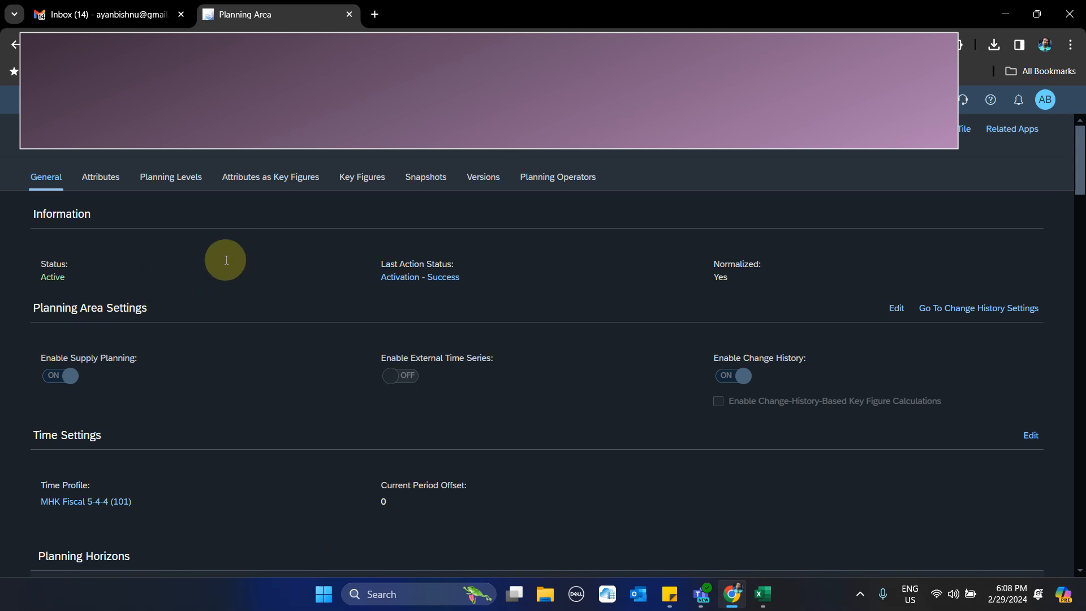
- Search the planning area's key figures for IOSALES and review the IOSALES key figure with its full description
click(349, 175)
click(571, 215)
text(IOSALES)
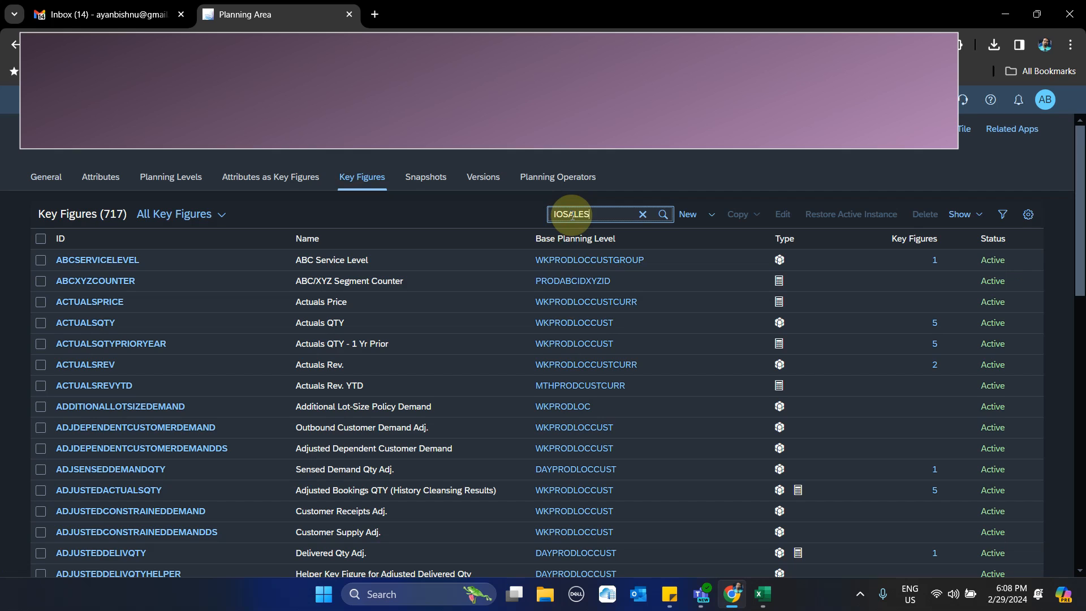
key(Return)
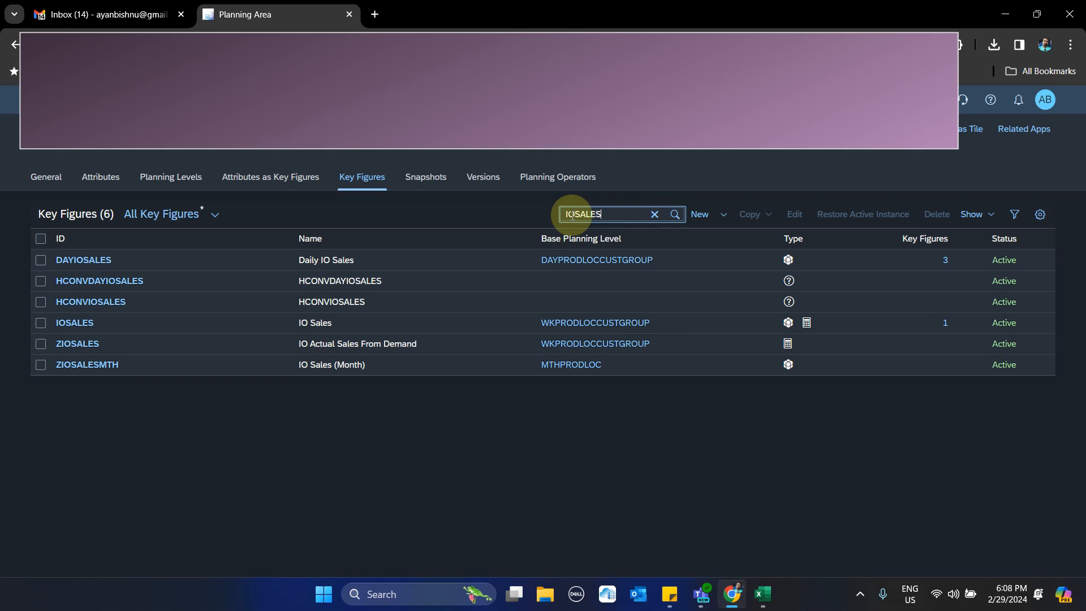
click(75, 324)
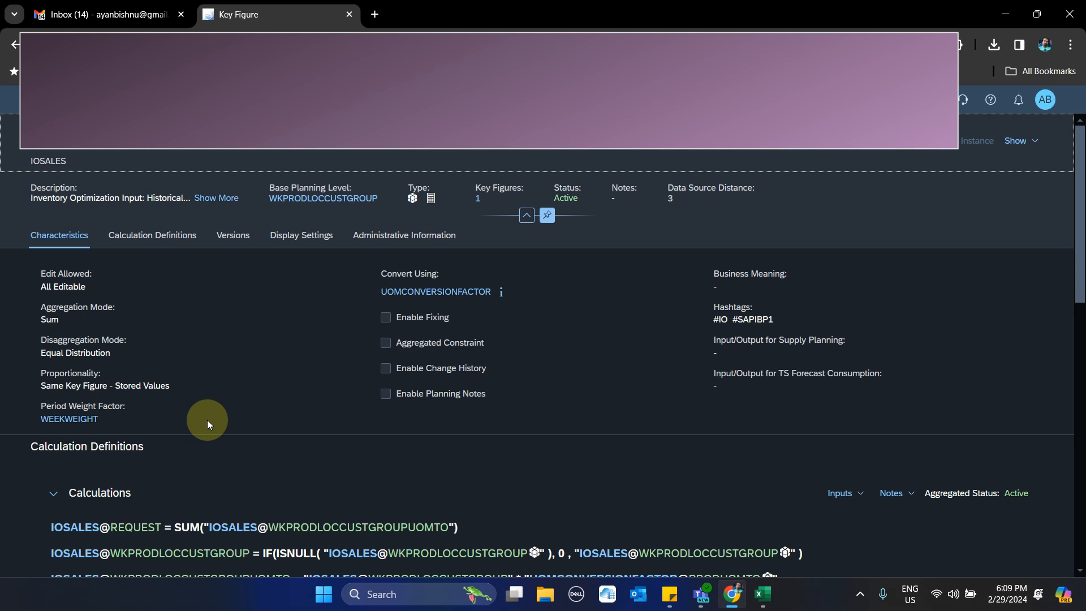
click(208, 200)
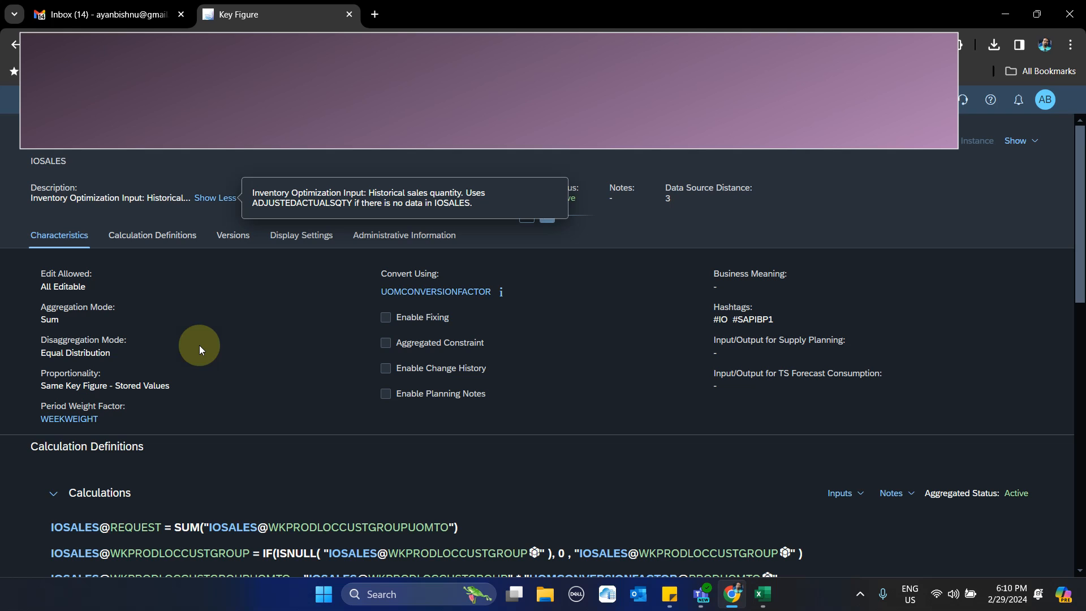
click(43, 100)
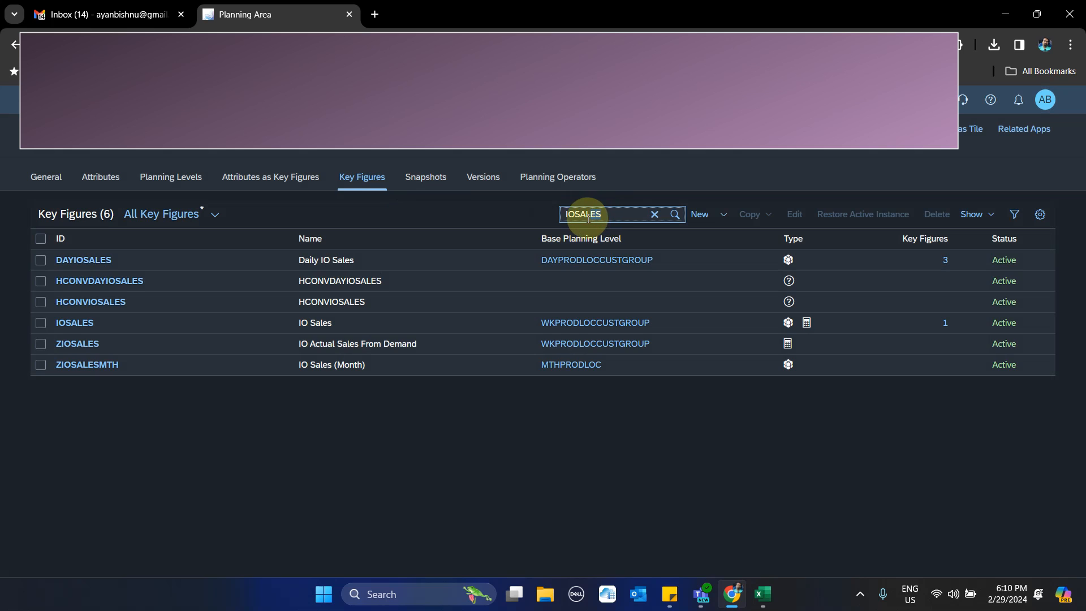
- Search the key figures for IOFORECAST, review the IOFORECAST key figure's details, and return to the list
double_click(577, 215)
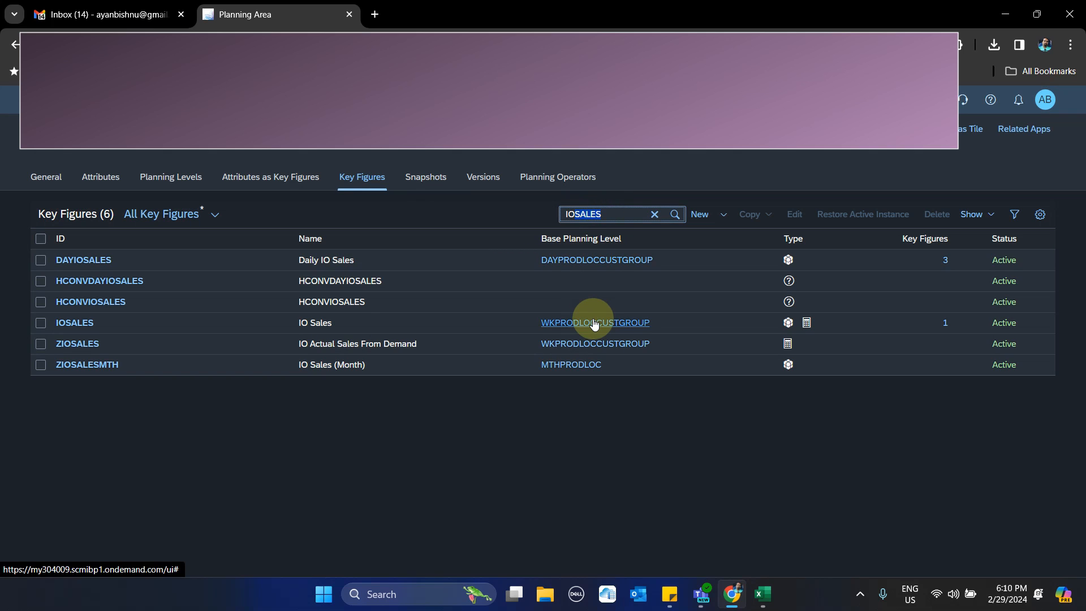
text(FORECAST)
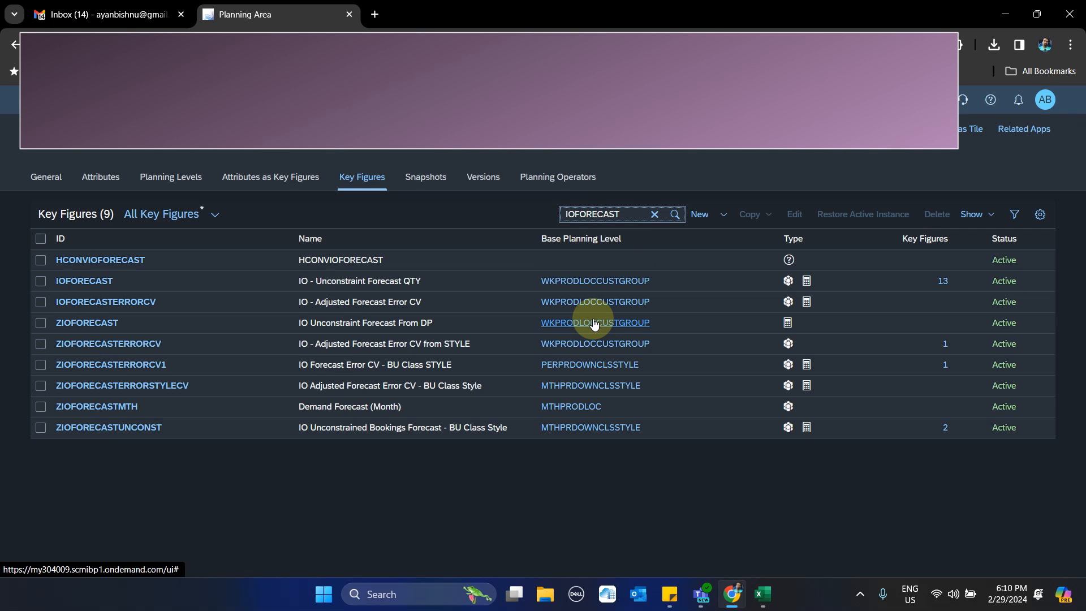
click(67, 281)
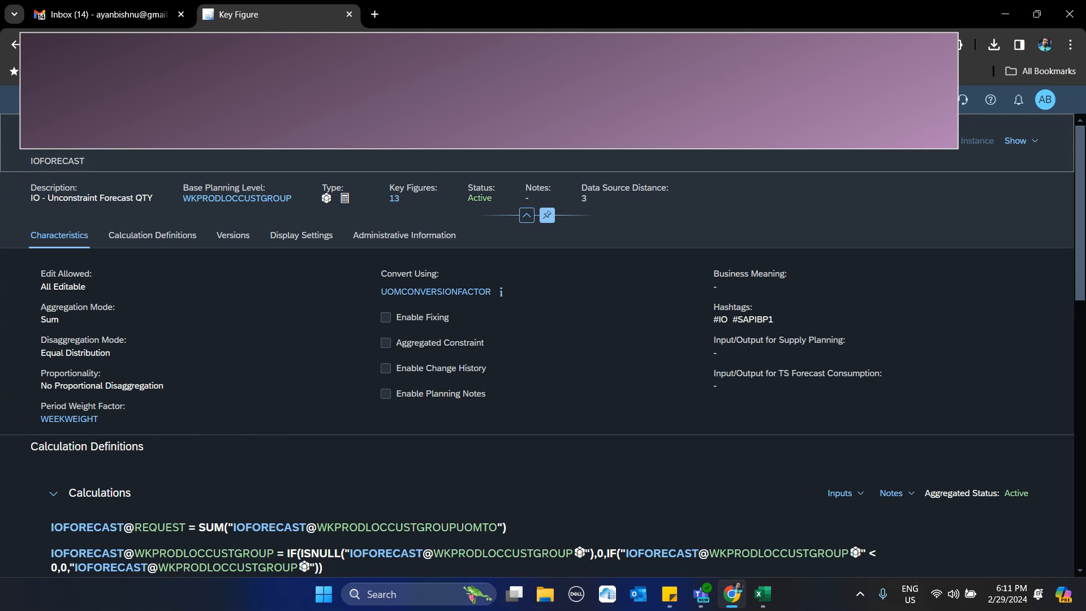
click(43, 100)
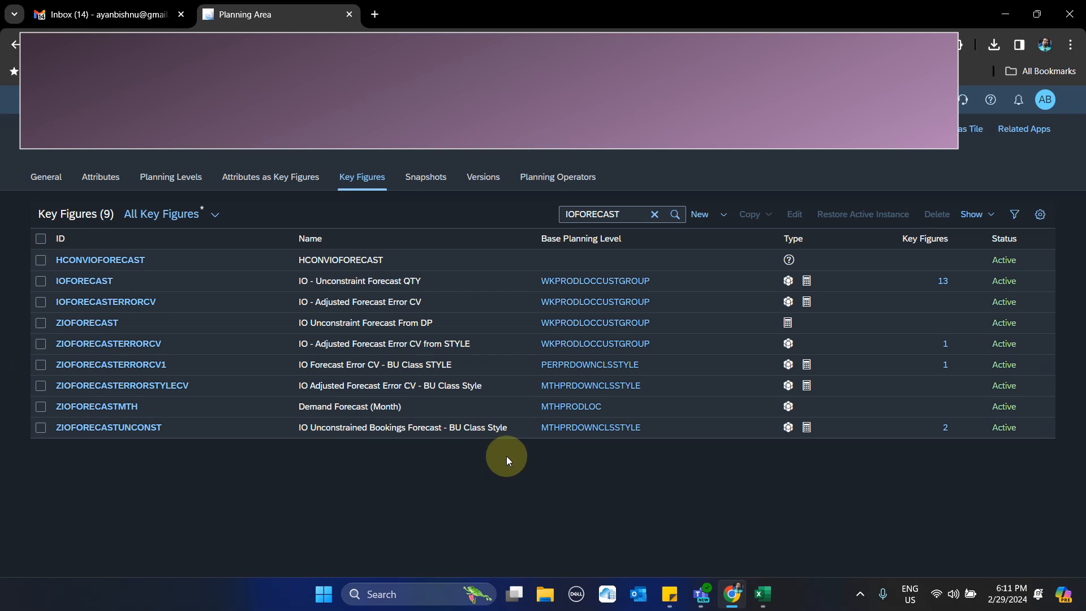
- Search the key figures for "recomme" and open RECOMMENDEDSAFETYSTOCK with its full description
click(654, 215)
text(rexomme)
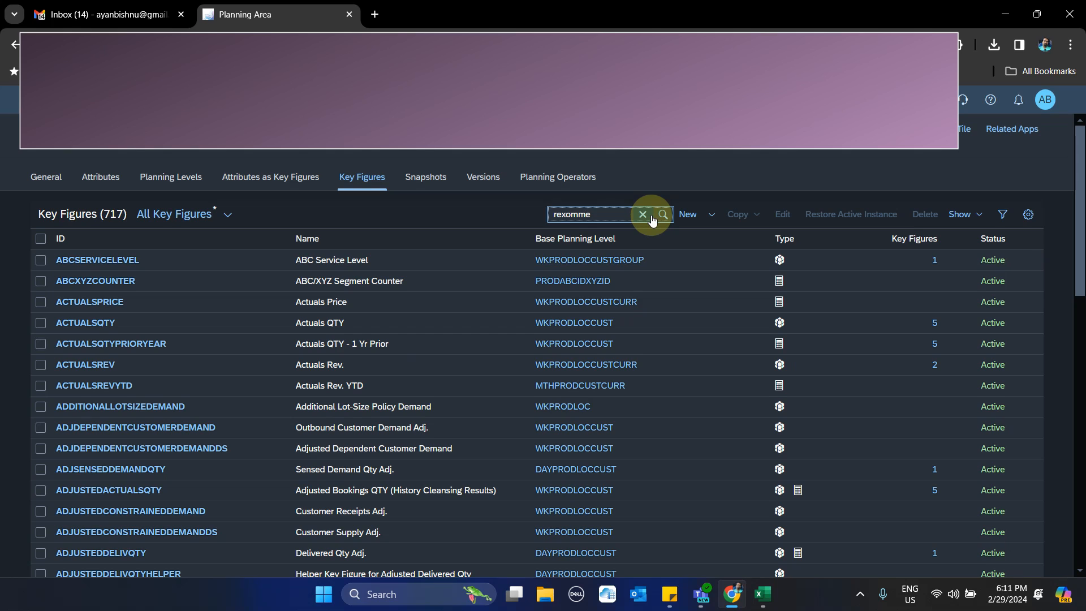
key(Return)
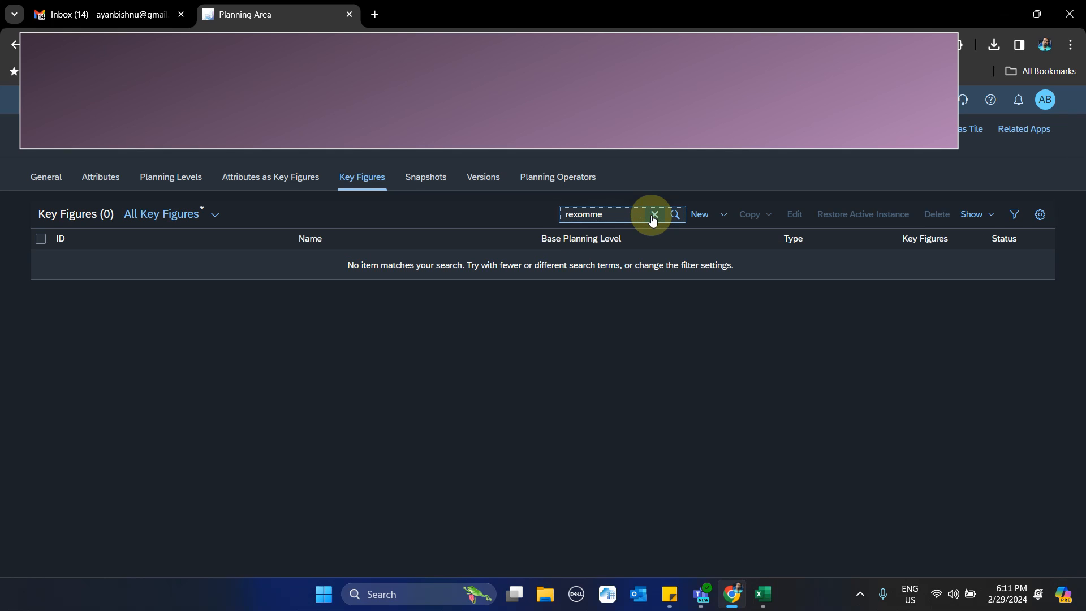
key(BackSpace)
key(BackSpace)
key(BackSpace)
text(comme)
key(Return)
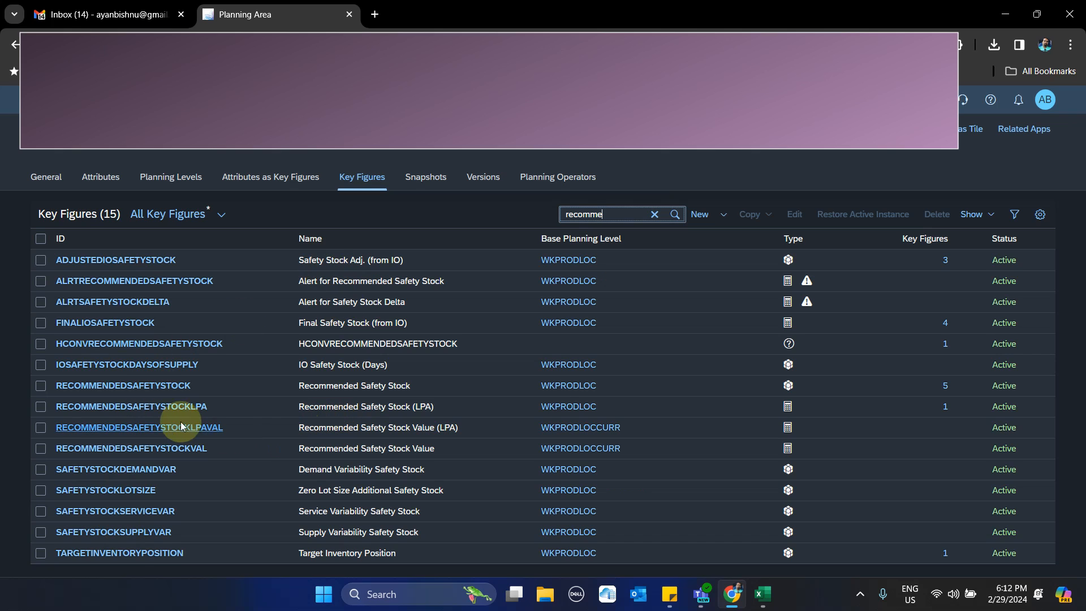
click(143, 390)
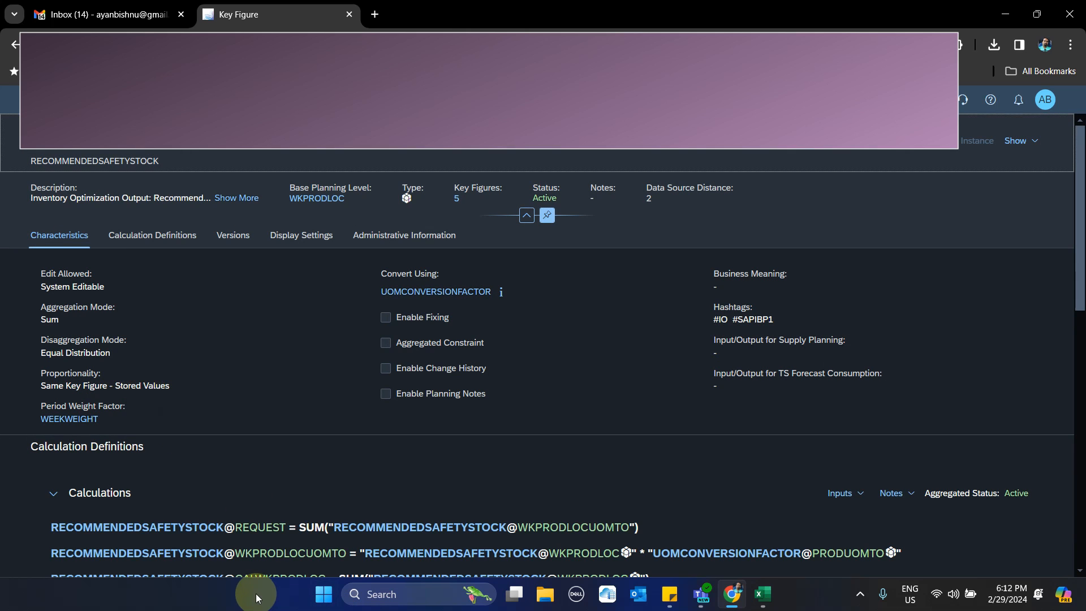
click(242, 199)
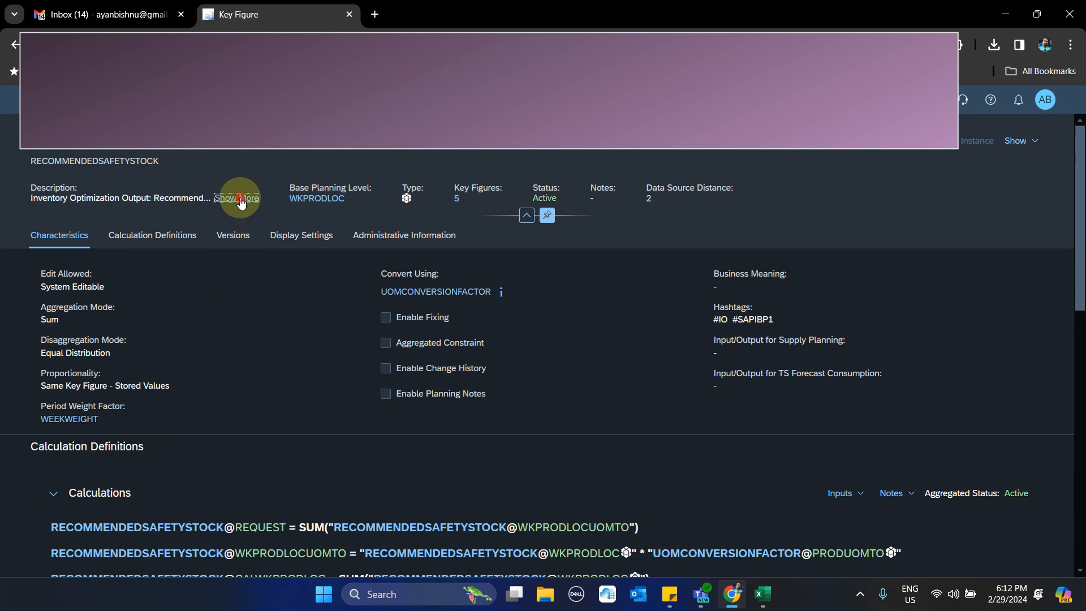